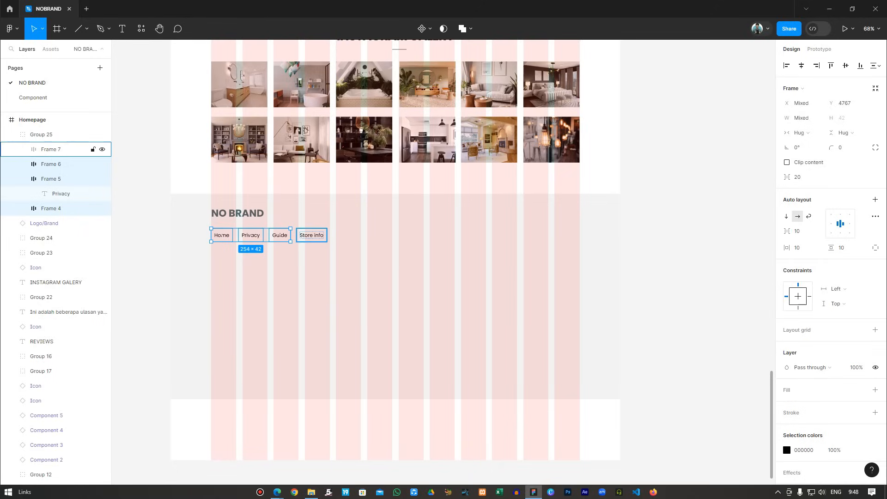
Give the four nav link frames 0 horizontal padding and 20 spacing between them.
left_click(801, 248)
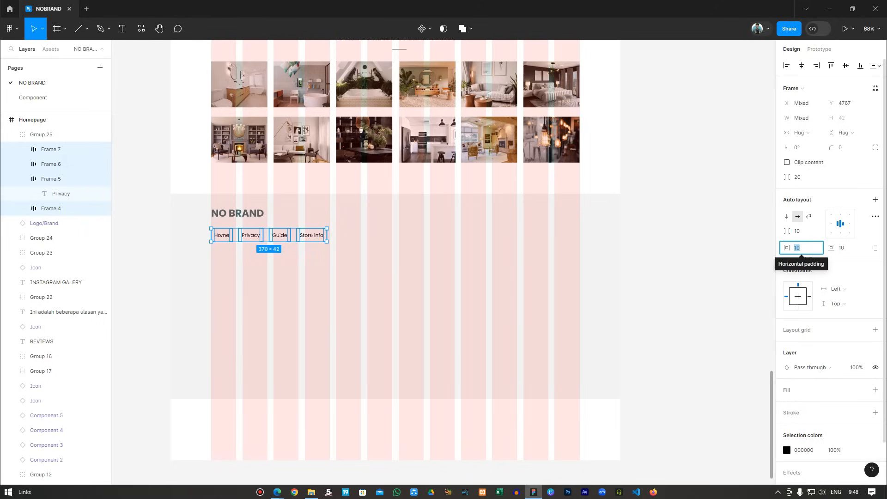
type("0")
key("Return")
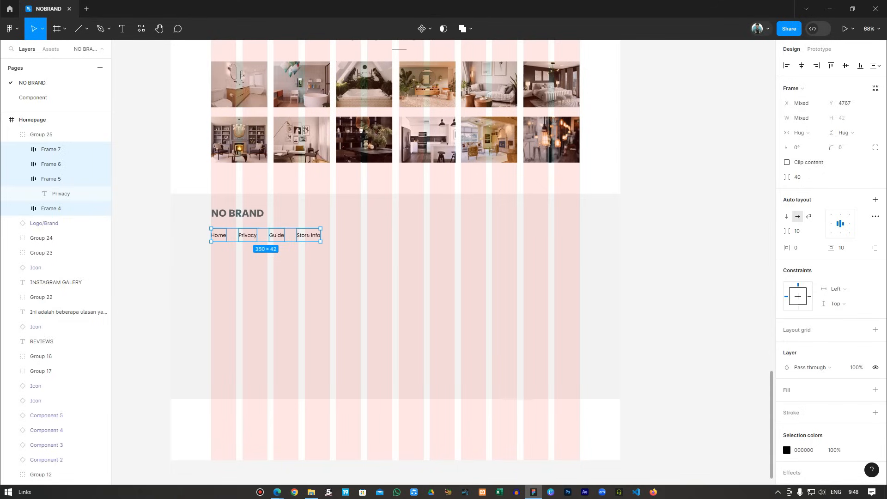
left_click(798, 177)
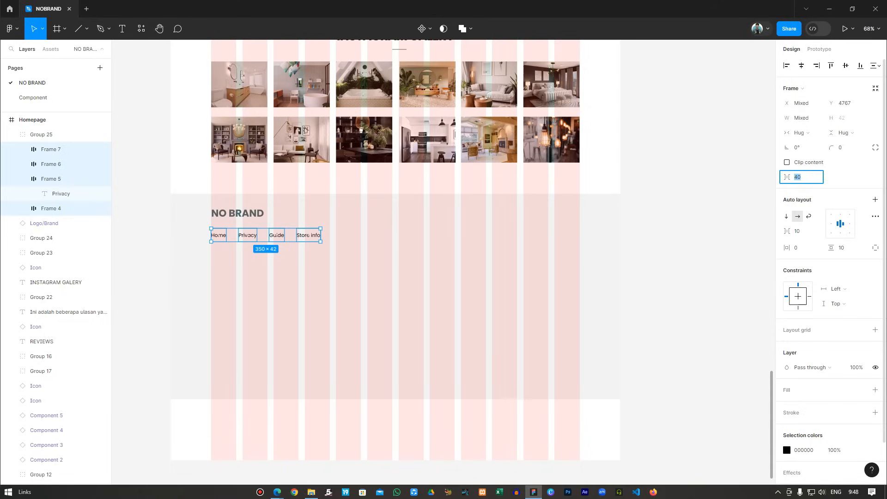
type("20")
key("Return")
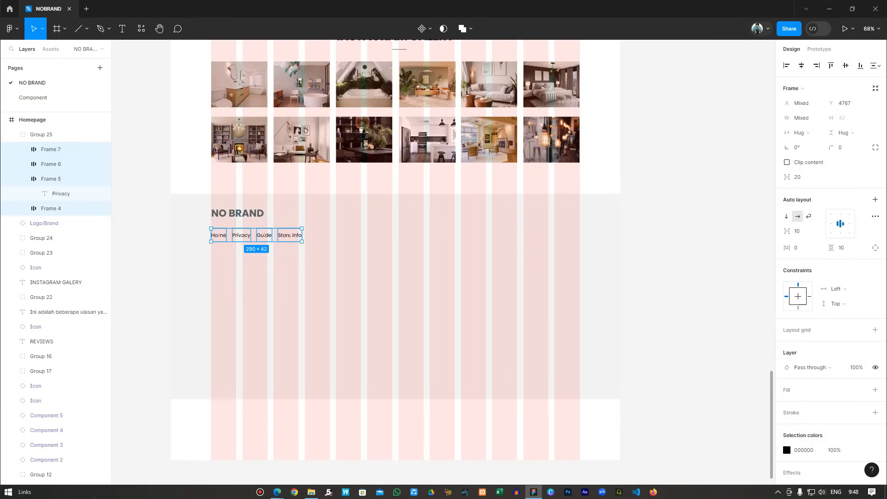
scroll(299, 83, "down", 3)
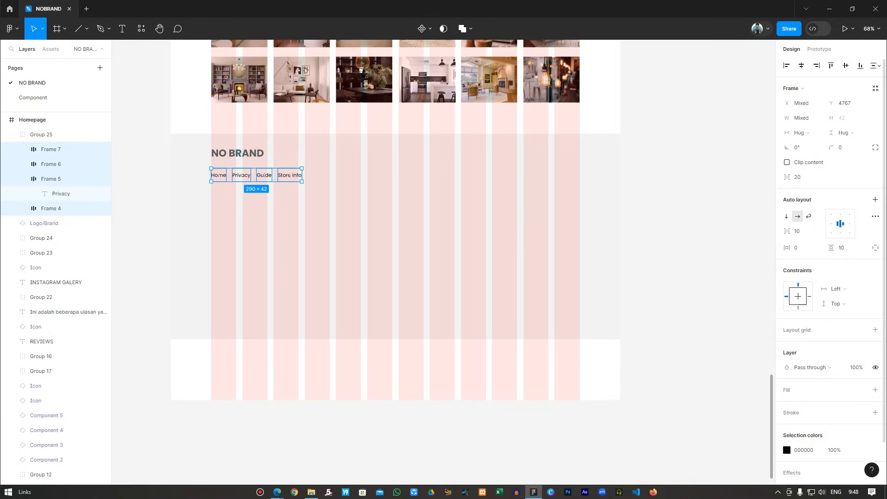
Apply the Black 2 colour style to the nav link text.
left_click(876, 450)
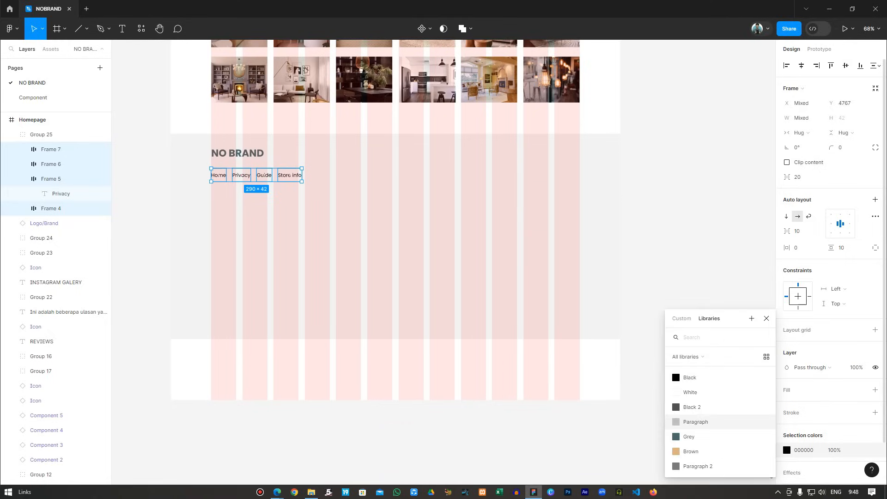
left_click(693, 407)
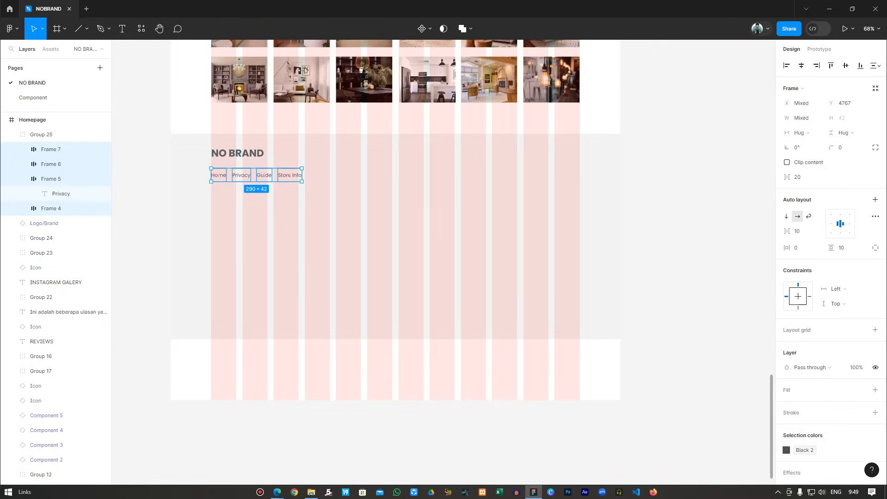
key("Escape")
Select the Home text along with the Privacy, Guide and Store info link frames.
double_click(218, 175)
double_click(219, 175)
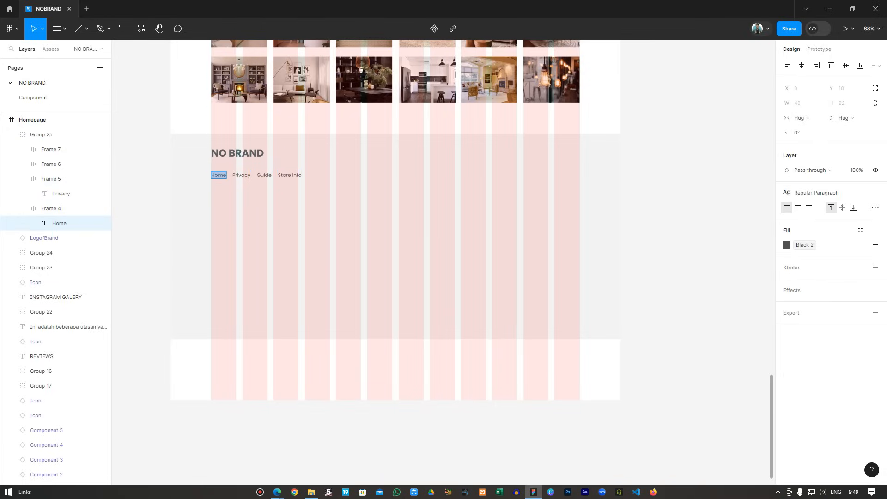
double_click(241, 175)
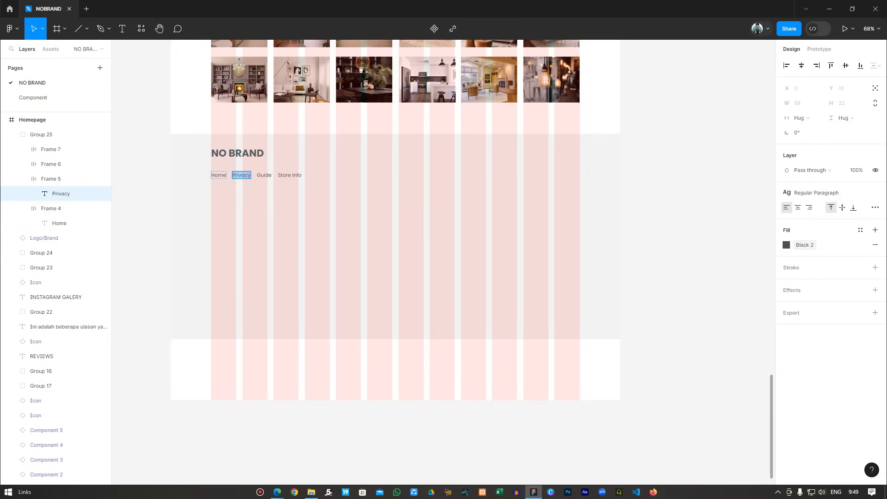
left_click(218, 176)
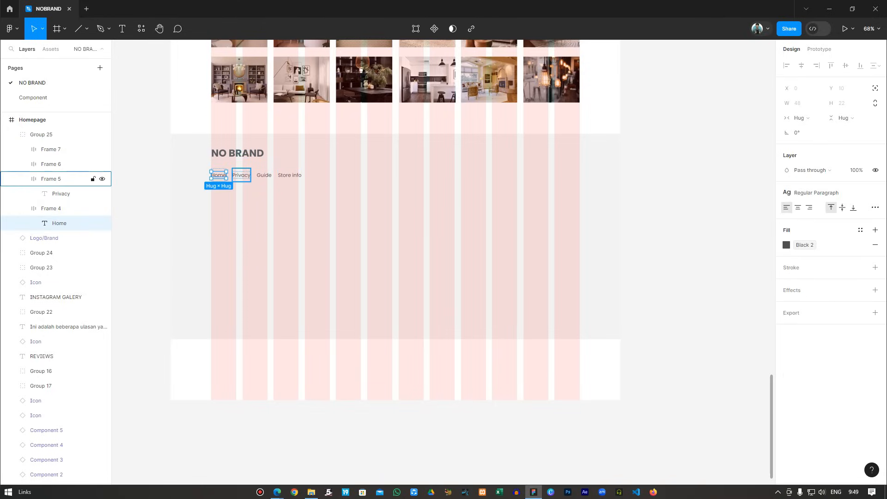
left_click(51, 179, "shift")
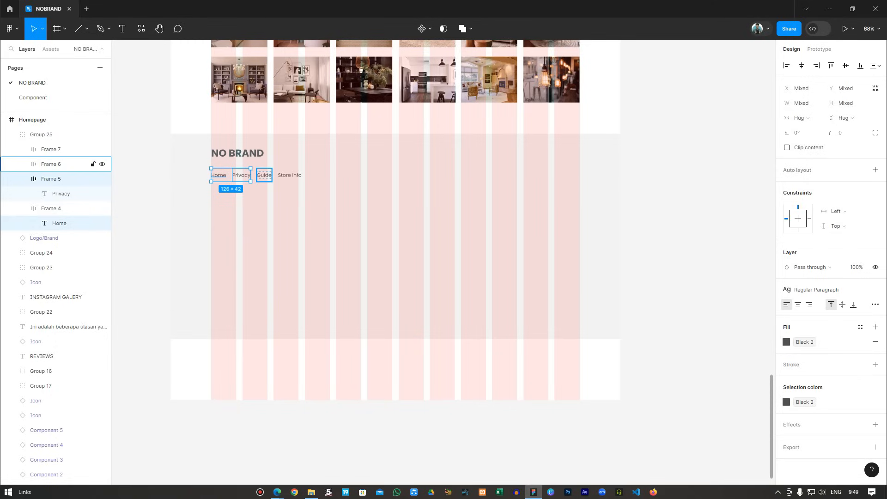
left_click(51, 164, "shift")
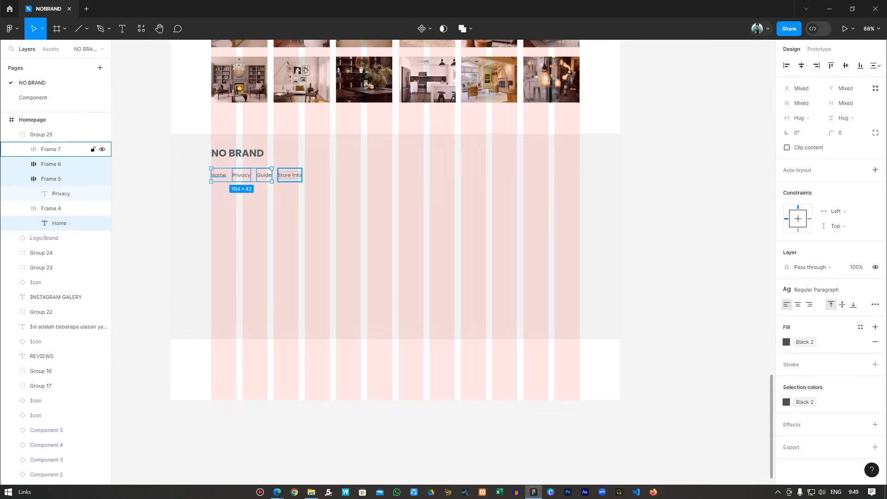
left_click(51, 149, "shift")
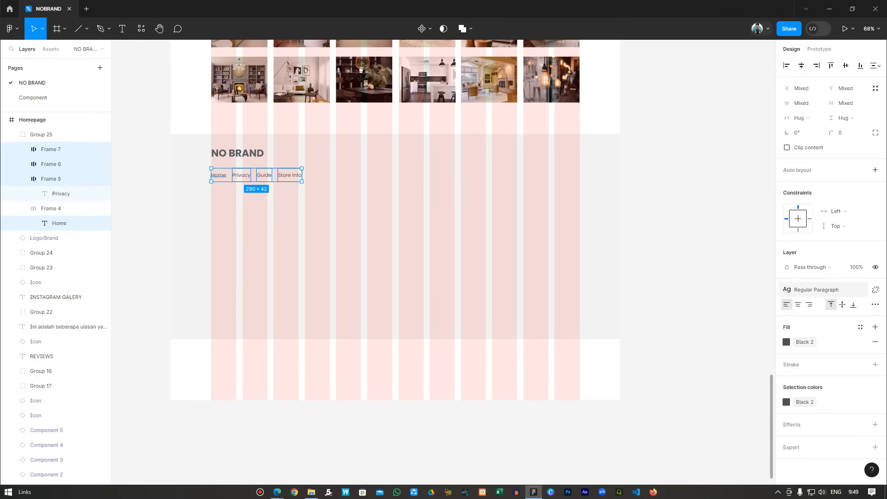
Apply the H6 text style to the links, detach it, and set the weight to Regular.
left_click(817, 289)
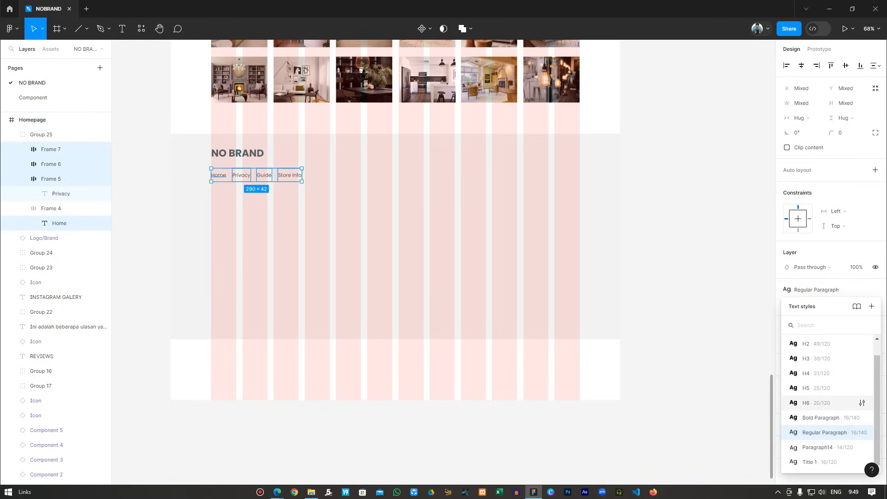
left_click(818, 403)
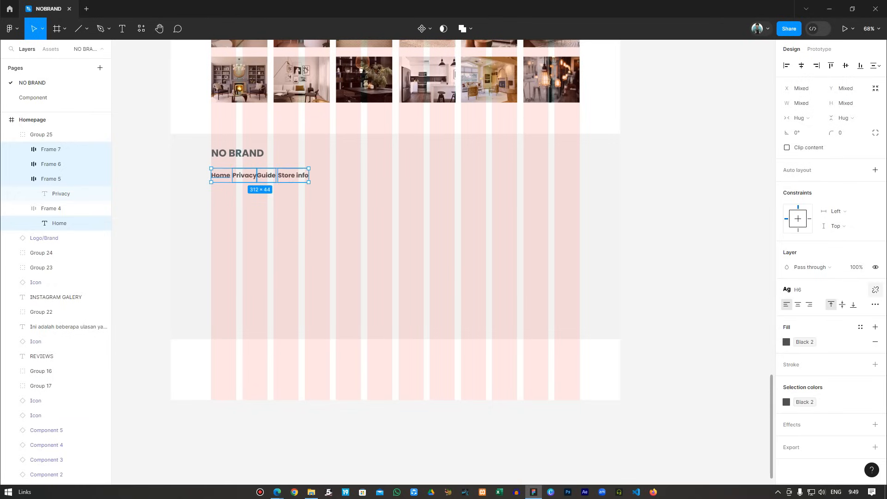
left_click(875, 289)
left_click(803, 320)
left_click(804, 286)
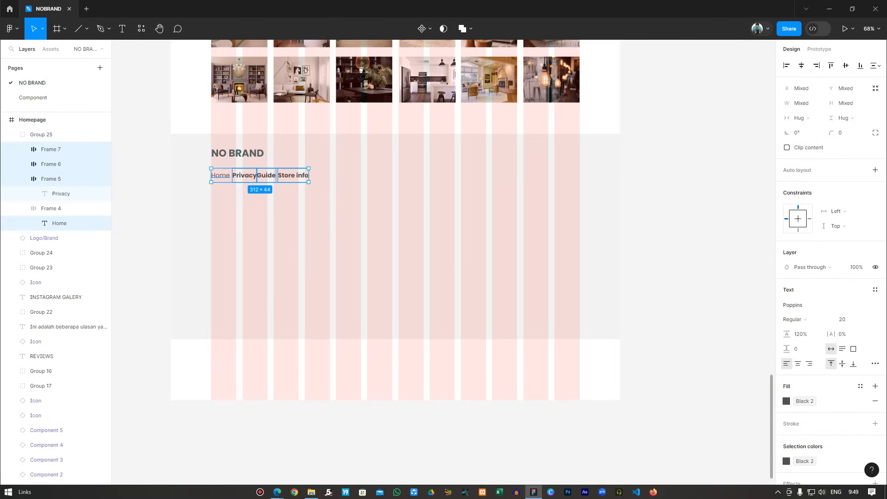
Set the Privacy, Guide and Store info link texts to Regular weight.
key("Escape")
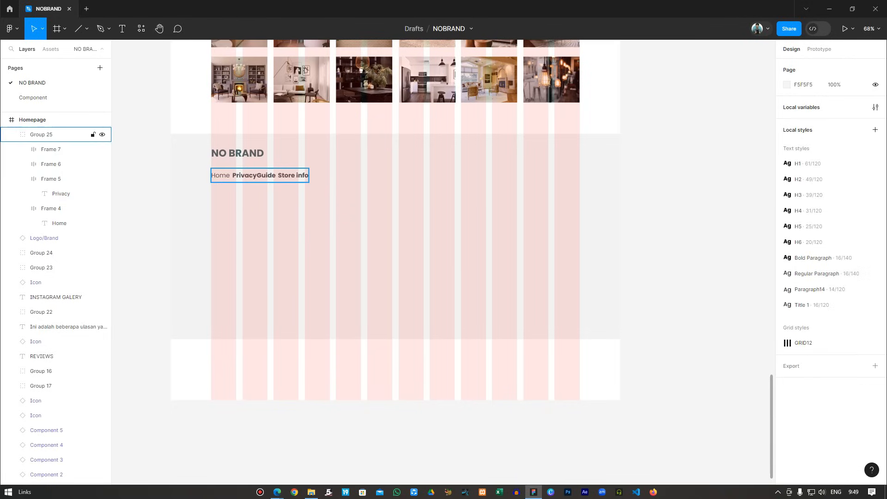
double_click(244, 176)
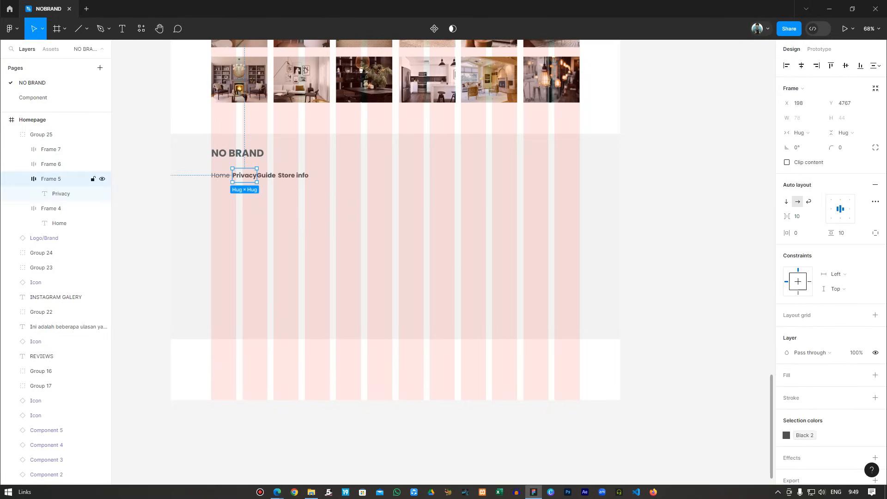
double_click(244, 176)
left_click(51, 164, "shift")
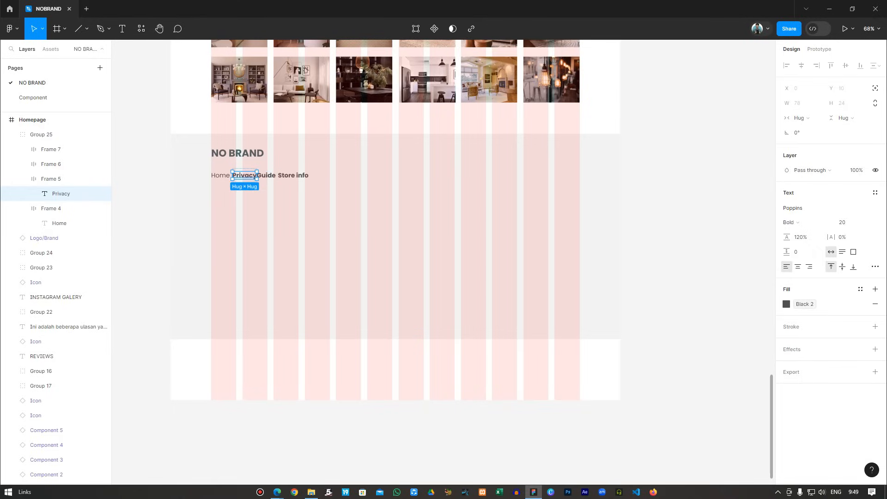
key("Return")
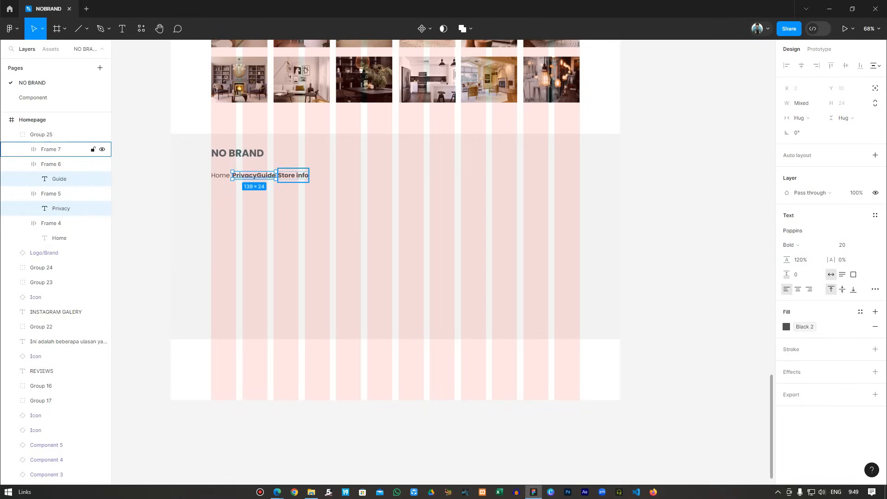
left_click(51, 149, "shift")
key("Return")
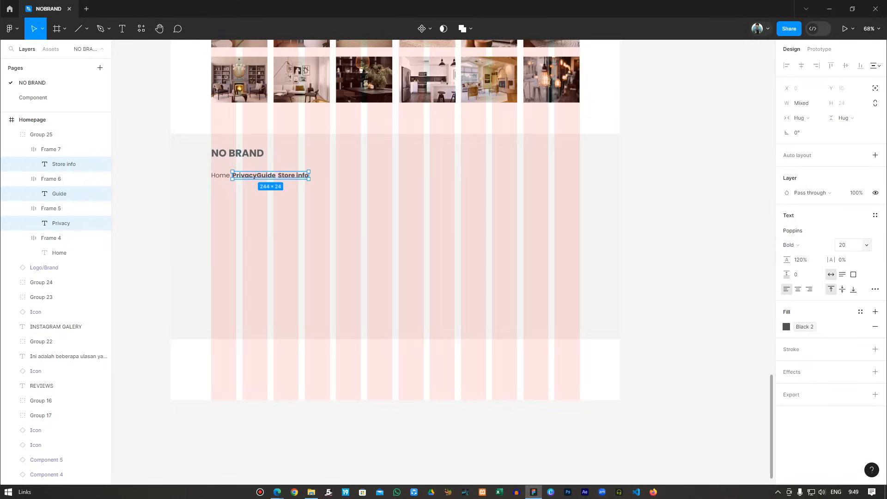
left_click(791, 245)
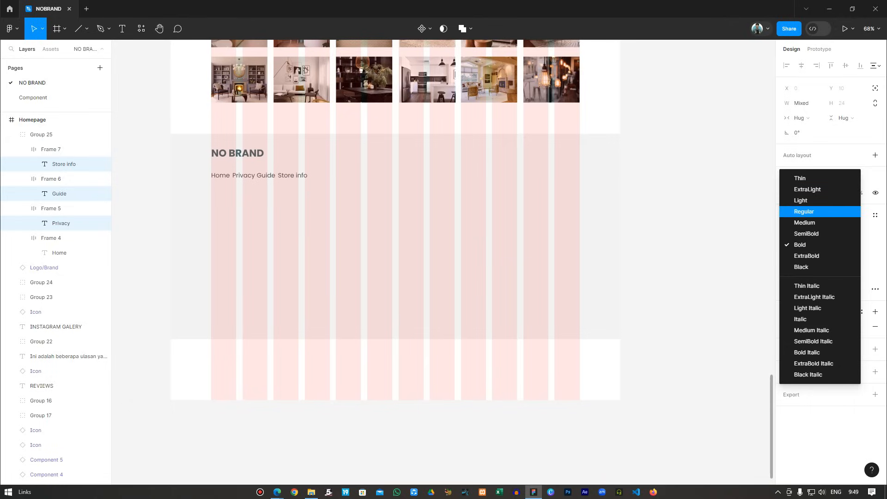
left_click(799, 210)
Select the Home and Privacy link frames in the footer nav.
left_click(683, 210)
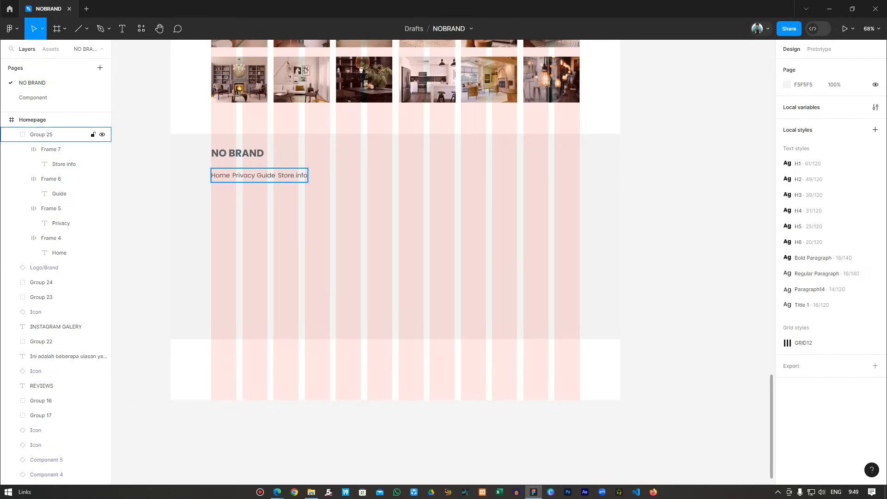
mouse_move(203, 163)
left_mouse_down()
mouse_move(218, 179)
mouse_move(203, 163)
left_mouse_up()
double_click(220, 176)
left_click(50, 208, "shift")
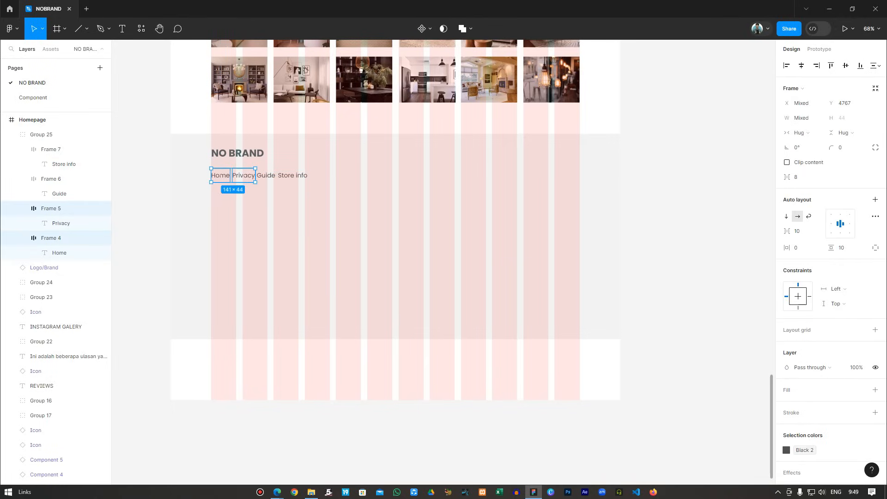
Tidy up the four nav link frames with an even 20 px gap.
left_click(51, 179, "shift")
left_click(51, 150, "shift")
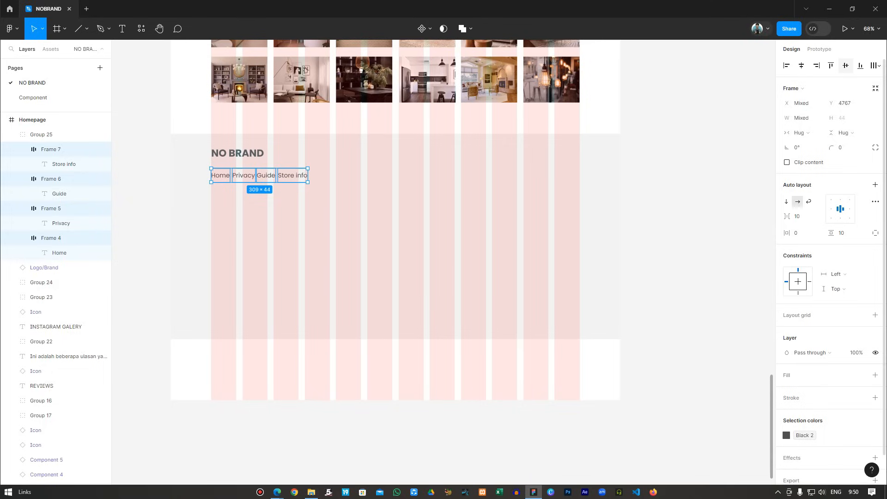
left_click(874, 66)
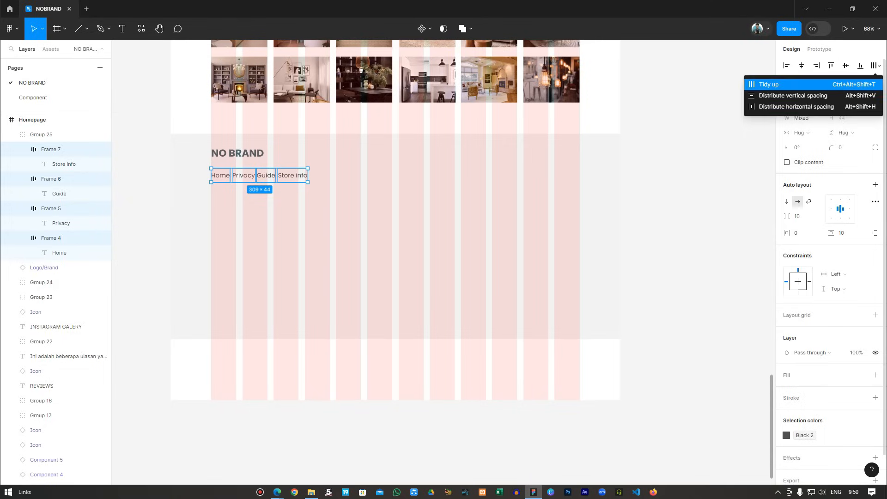
left_click(769, 85)
left_click(801, 177)
type("2")
key("Return")
Select the nav link group together with the NO BRAND logo, then clear the selection.
key("Escape")
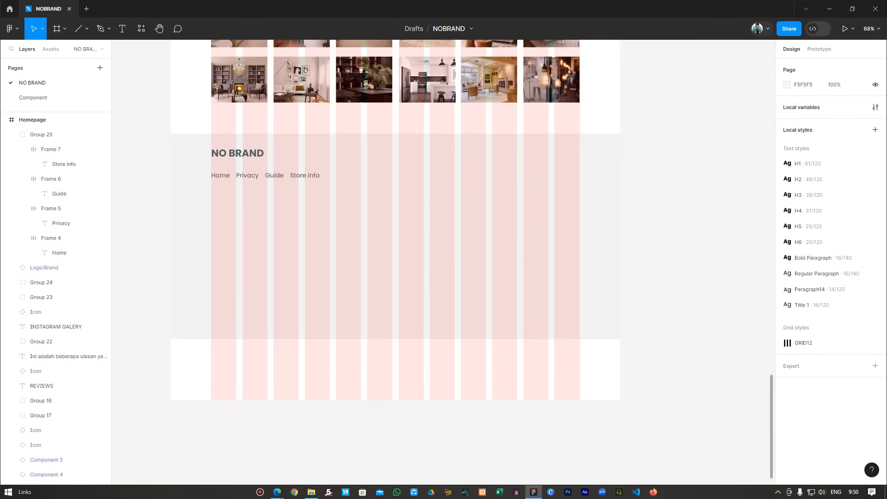
left_click(56, 135)
left_click(56, 268, "shift")
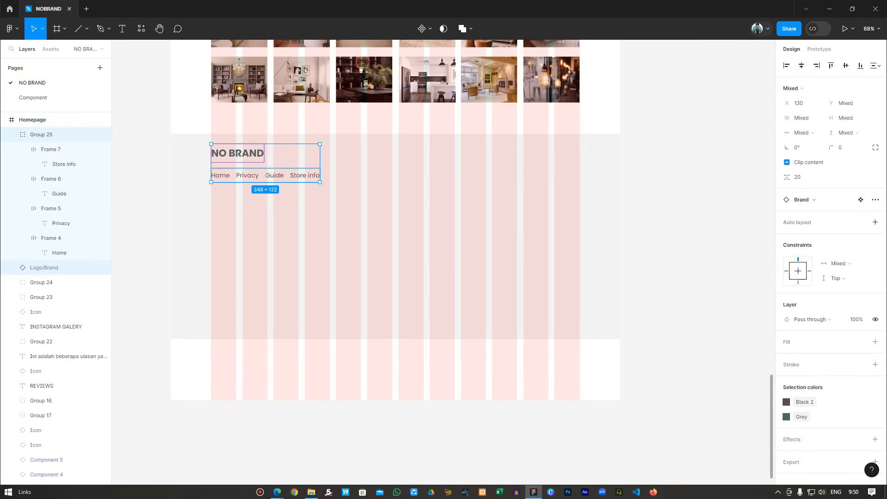
key("Escape")
scroll(395, 219, "down", 1)
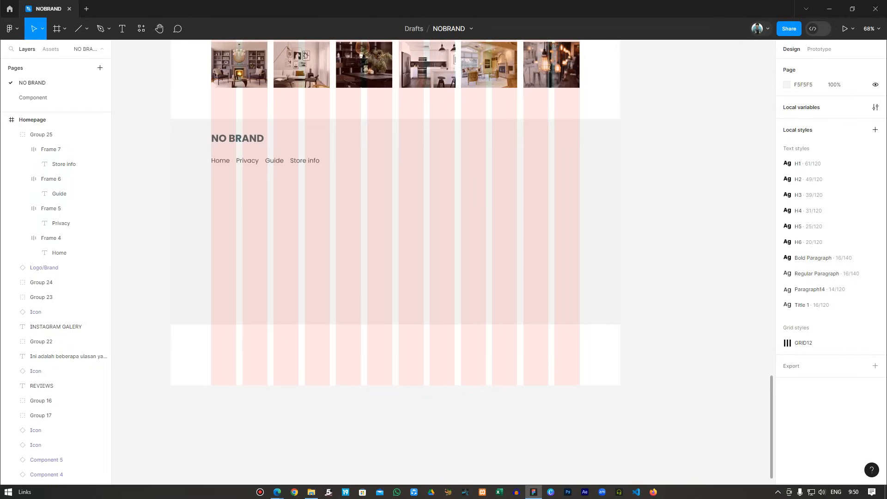
scroll(395, 212, "down", 1)
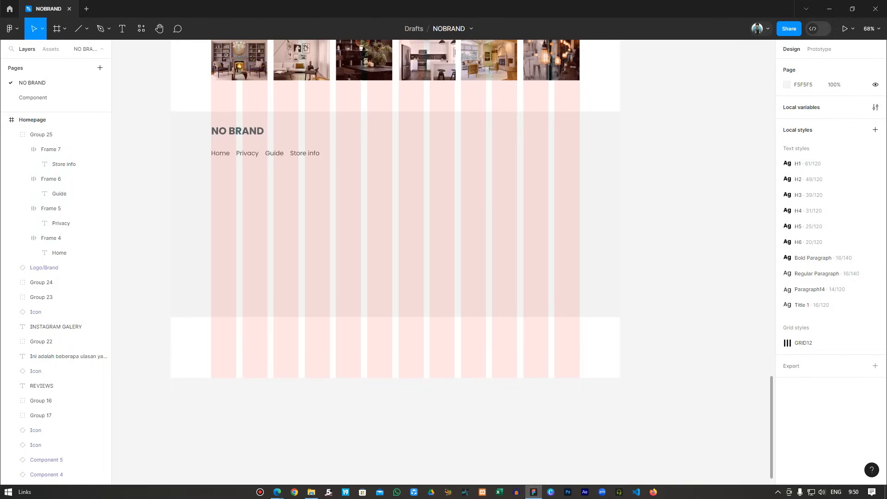
Paste the welcome paragraph into a new text box below the nav links and enlarge the box.
key("t")
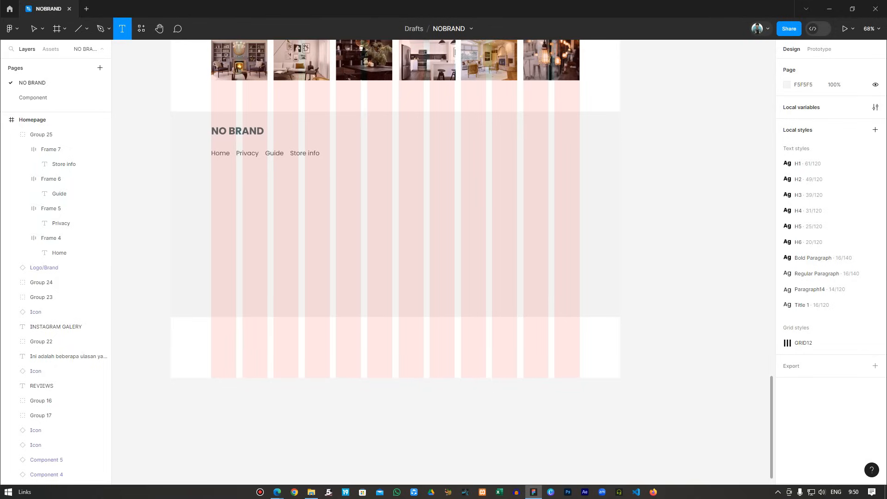
left_click_drag(211, 164, 361, 214)
type("\"Selamat datang di Dreamscape Living, tempatnya menemukan inspirasi dan perabotan untuk mewujudkan interior rumah idaman Anda. Kami menyajikan koleksi eksklusif yang memadukan keindahan desain modern dan sentuhan klasik untuk menciptakan suasana yang nyaman dan elegan di setiap ruangan.\"")
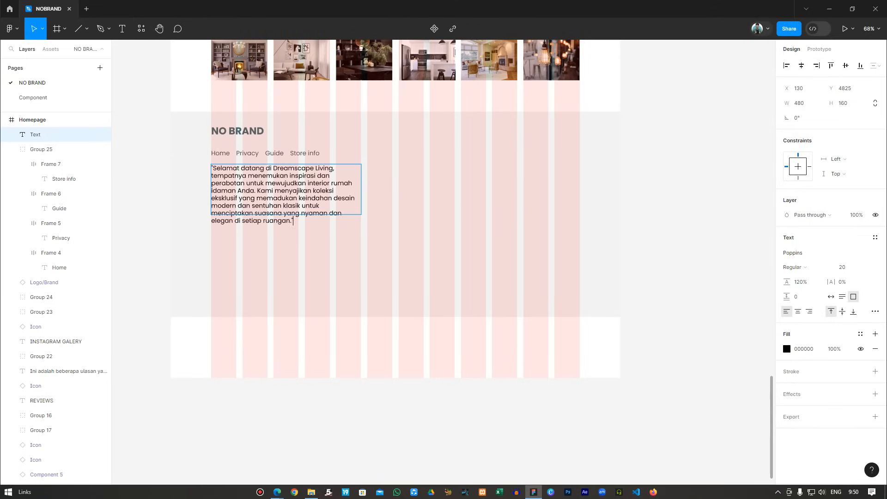
key("Escape")
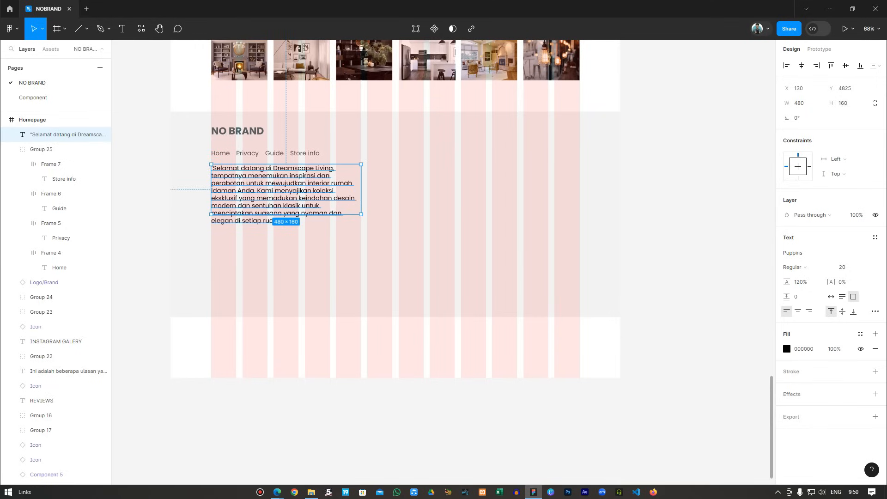
left_click_drag(286, 214, 286, 226)
key("Escape")
Apply the Regular Paragraph text style to the welcome paragraph.
left_click(286, 195)
key("Return")
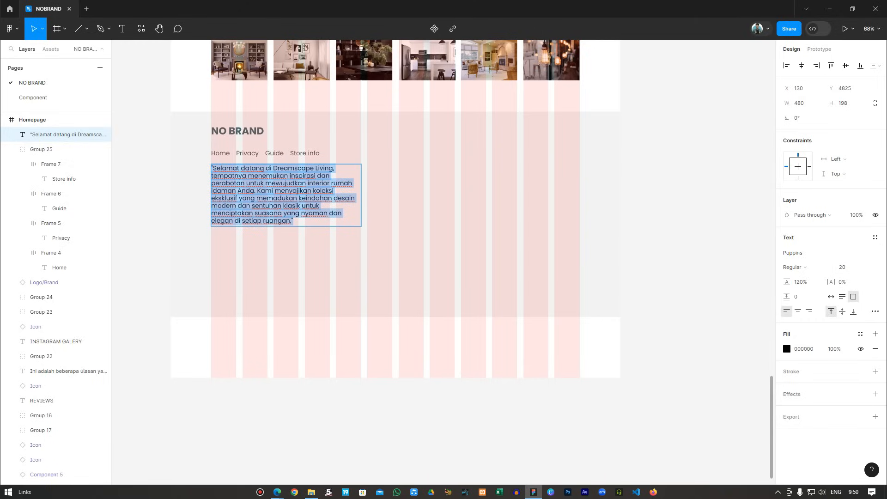
left_click(875, 237)
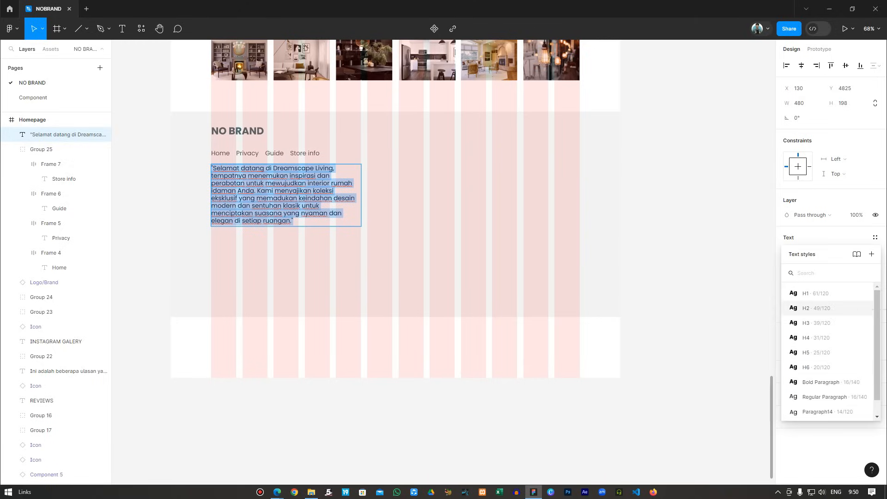
left_click(825, 397)
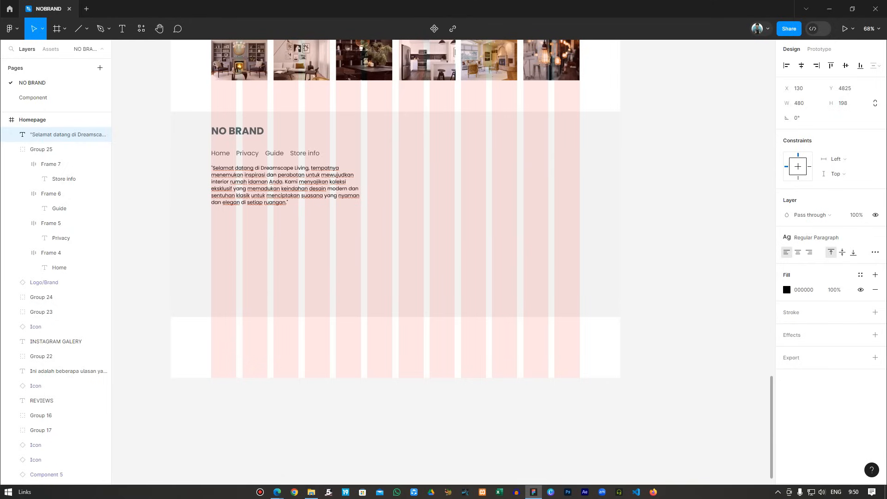
Detach the paragraph's text style and set its line height to 180%.
key("Return")
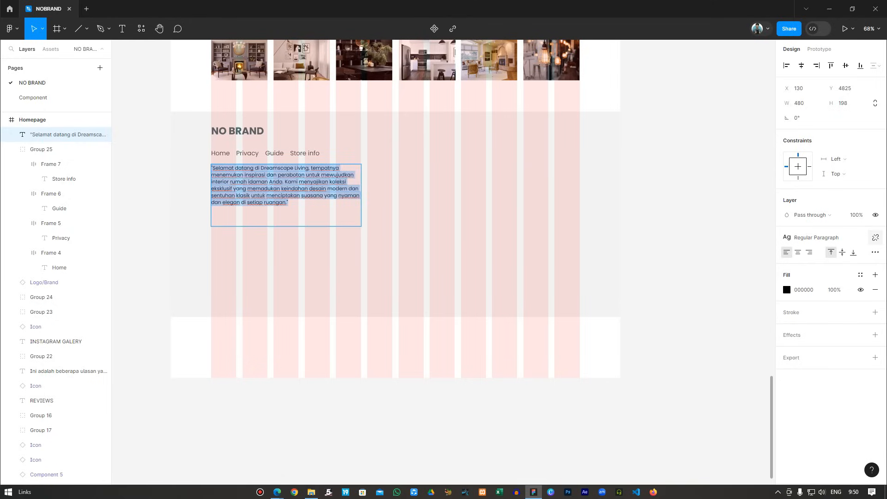
left_click(875, 238)
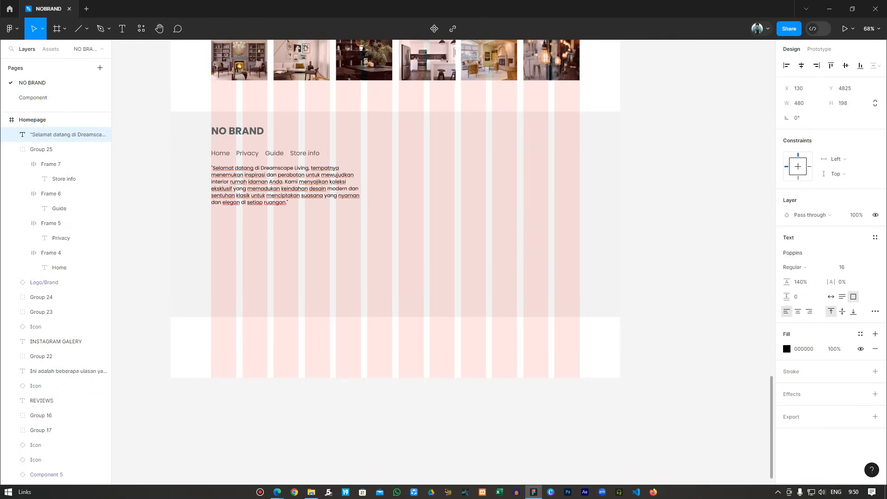
double_click(800, 281)
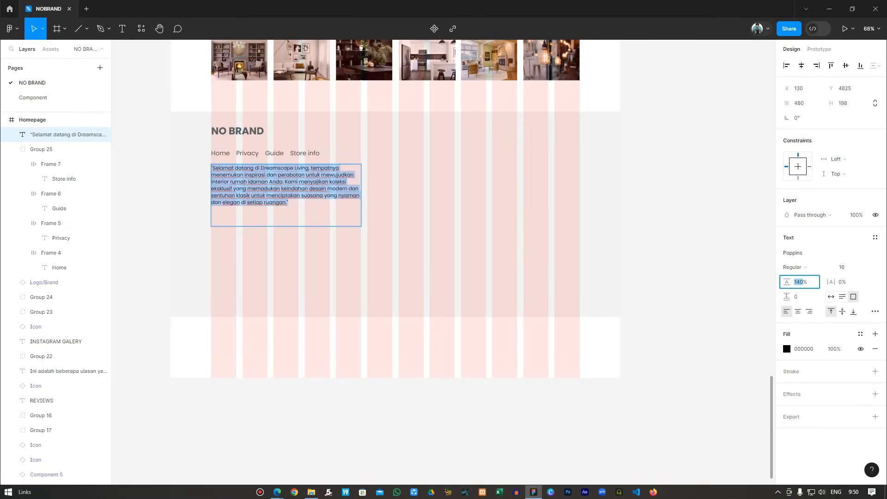
type("180")
key("Return")
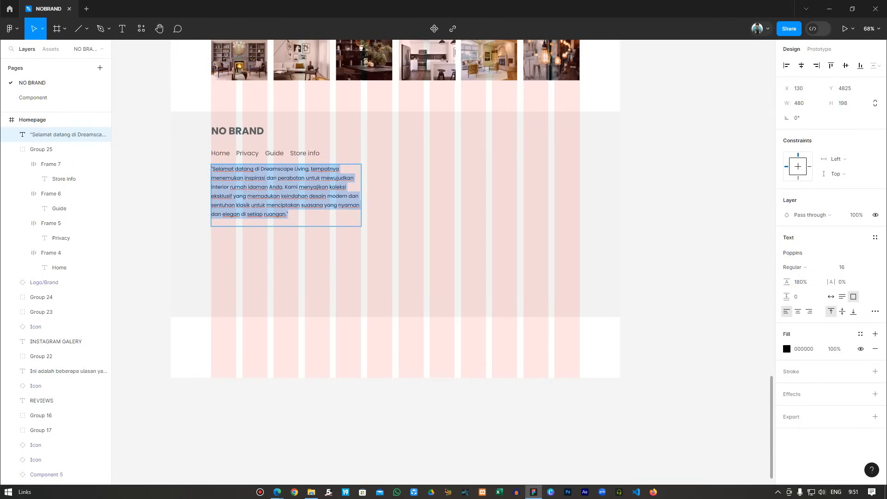
Delete the opening quotation mark from the welcome paragraph.
left_click(213, 169)
key("BackSpace")
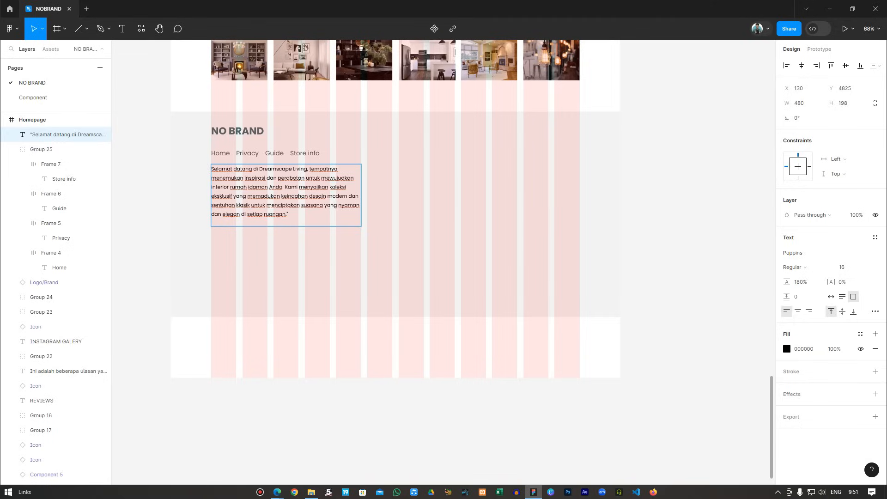
scroll(395, 196, "down", 1)
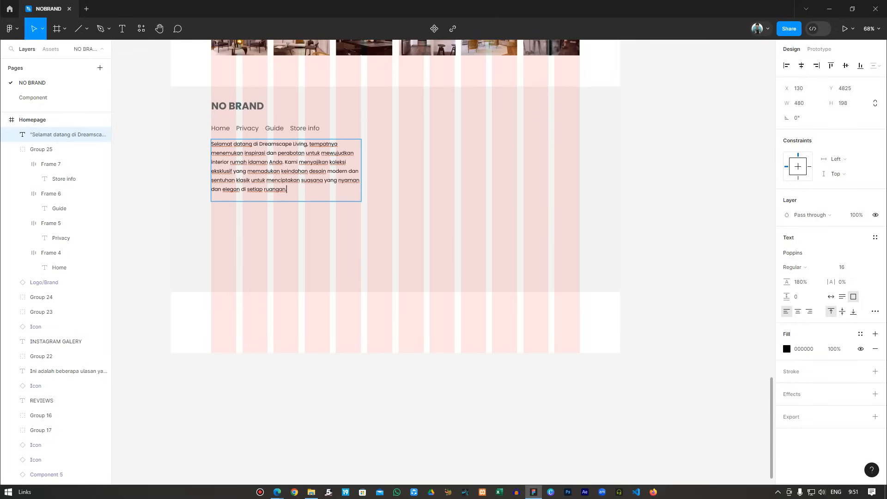
Colour the whole welcome paragraph with the Black 2 style.
key("ctrl+a")
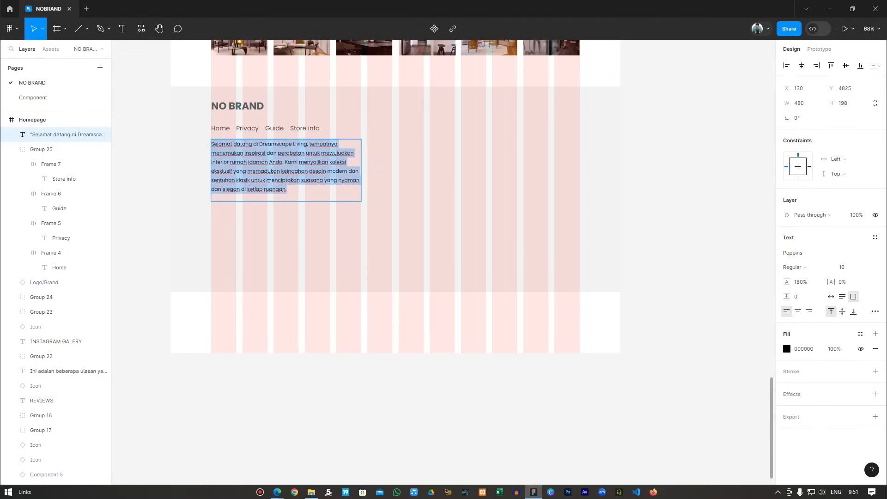
left_click(860, 333)
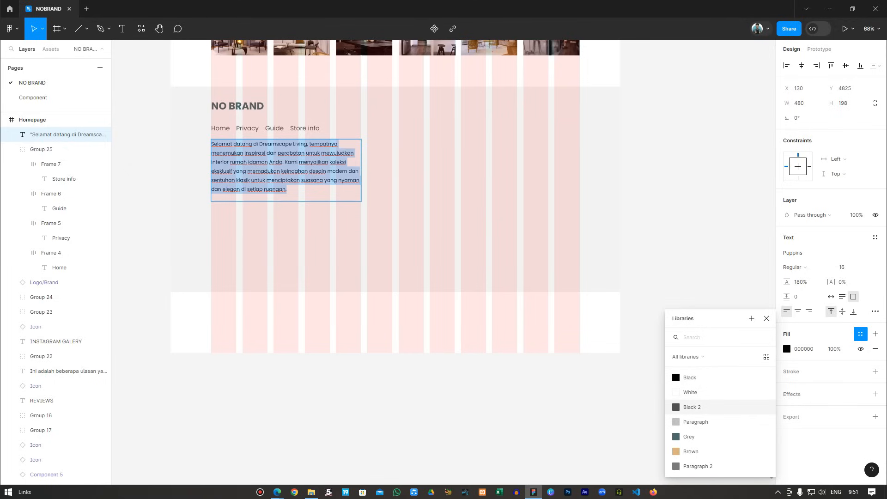
left_click(692, 407)
key("Escape")
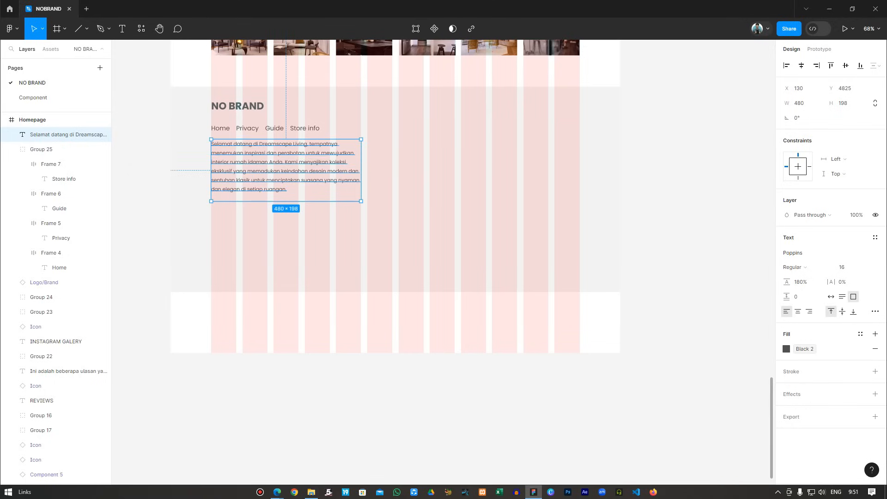
key("Escape")
scroll(395, 199, "up", 1)
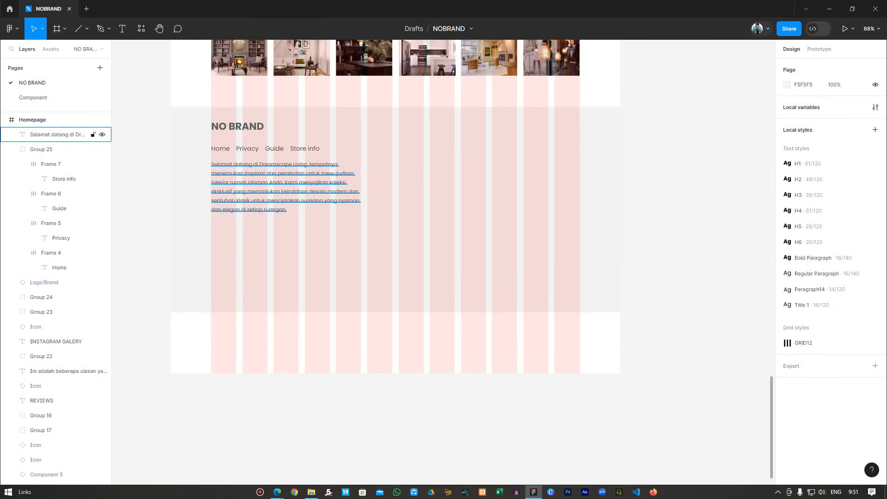
Start a new text layer below the paragraph using the Regular Paragraph style.
key("t")
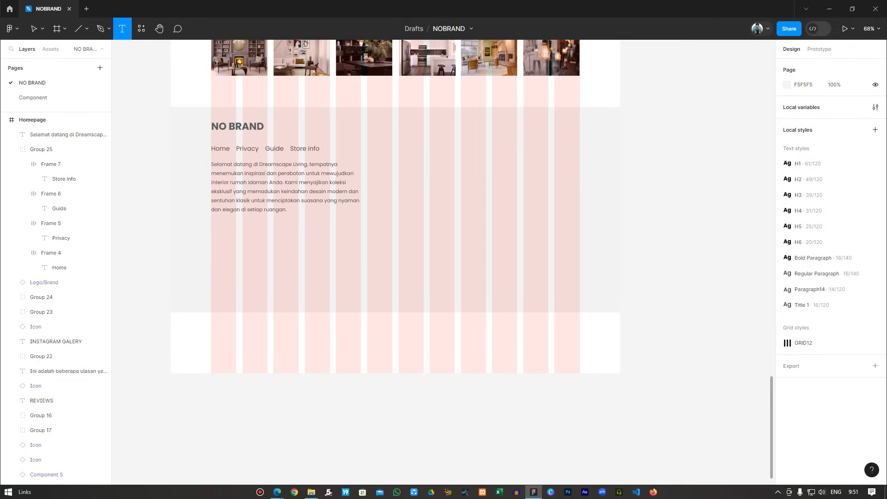
left_click(226, 236)
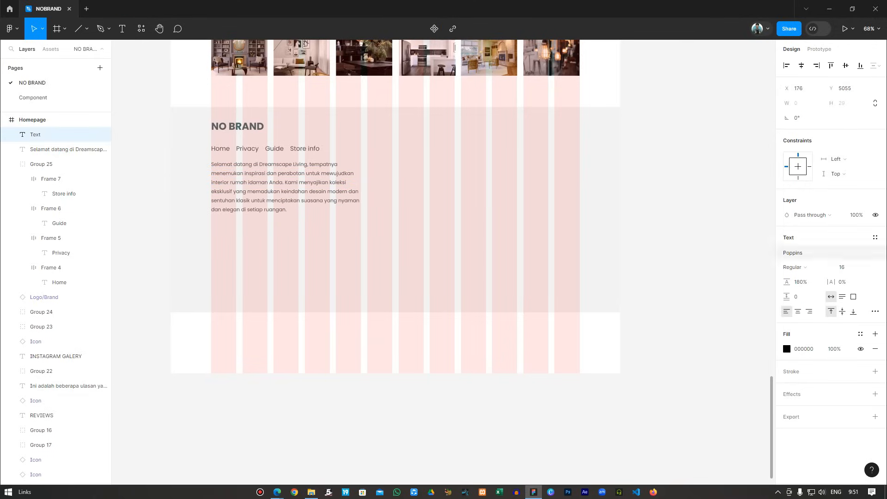
left_click(875, 238)
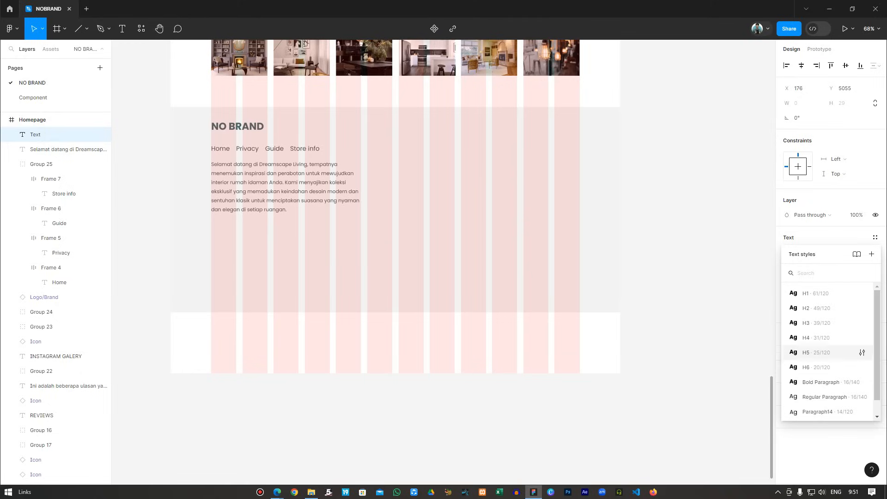
left_click(824, 397)
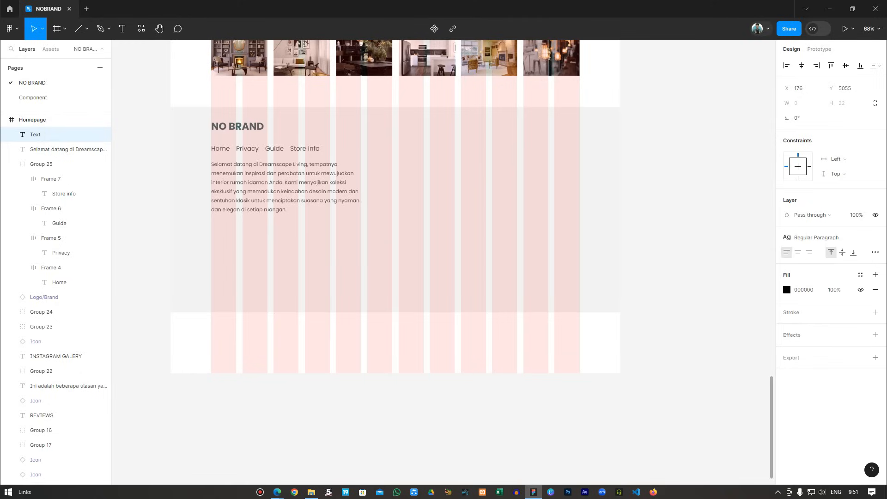
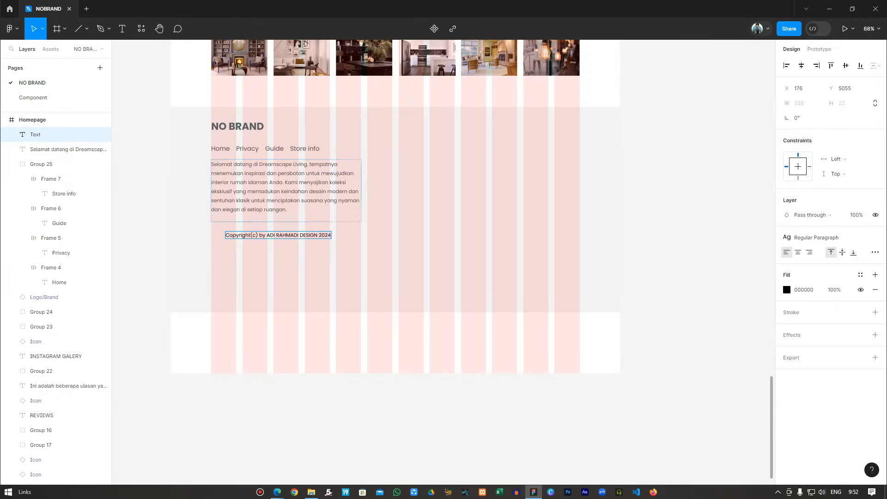
Type the copyright line 'Copyright(c) by', the designer's studio name, and '2024'.
key("Escape")
key("Escape")
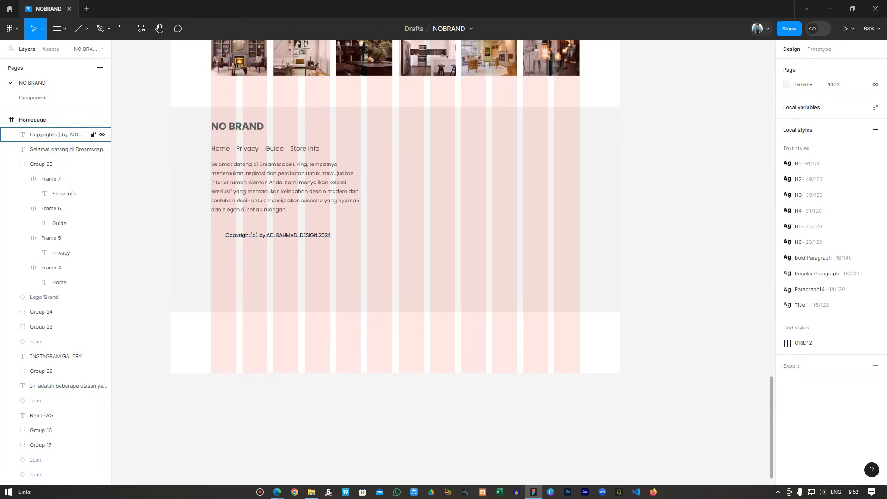
Colour the copyright text with the Black 2 style.
double_click(278, 235)
left_click(860, 274)
left_click(693, 366)
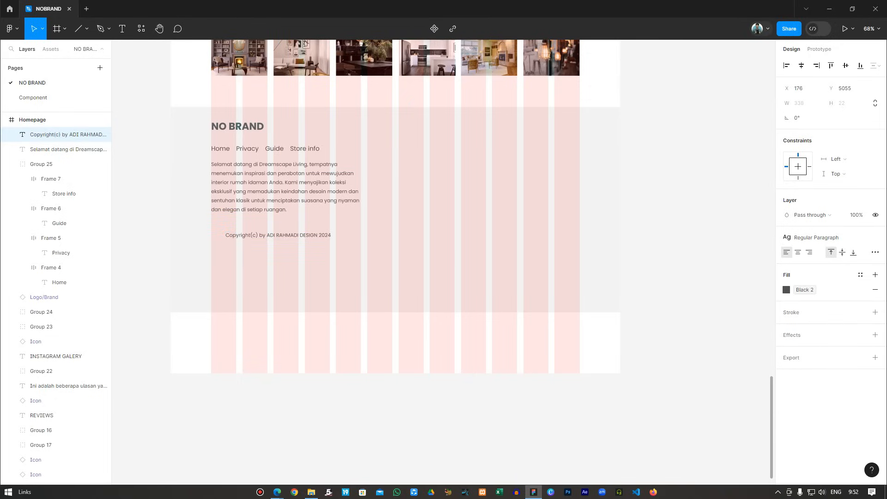
key("Escape")
Set 20 px vertical spacing between the welcome paragraph and the copyright line.
left_click(65, 149, "shift")
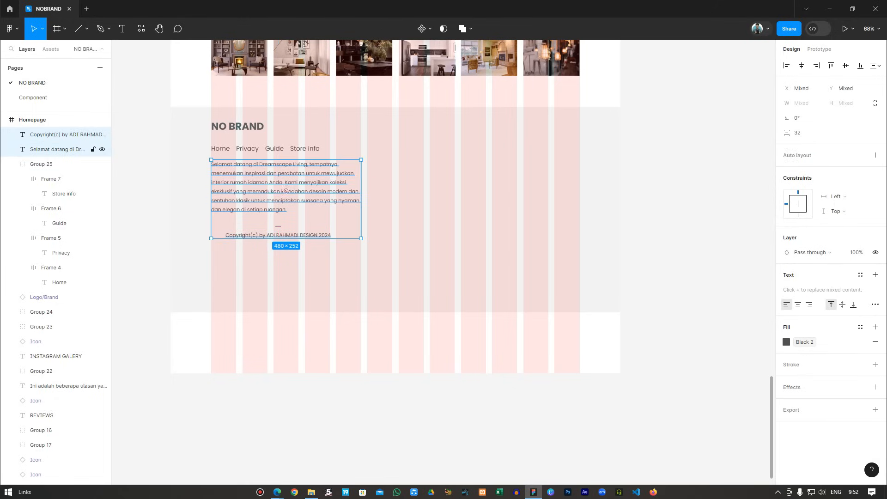
left_click(798, 133)
type("20")
key("Return")
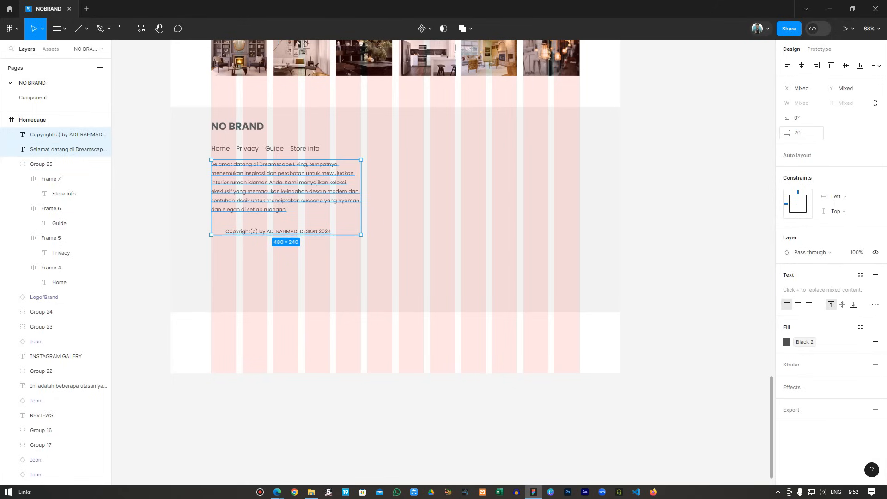
key("Escape")
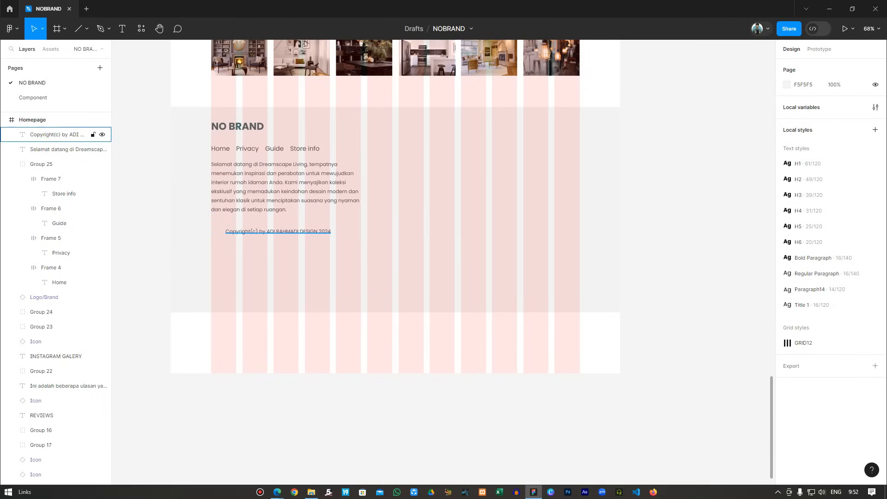
Move the copyright line left to align with the paragraph's left edge.
left_click(278, 232)
left_click_drag(278, 232, 264, 232)
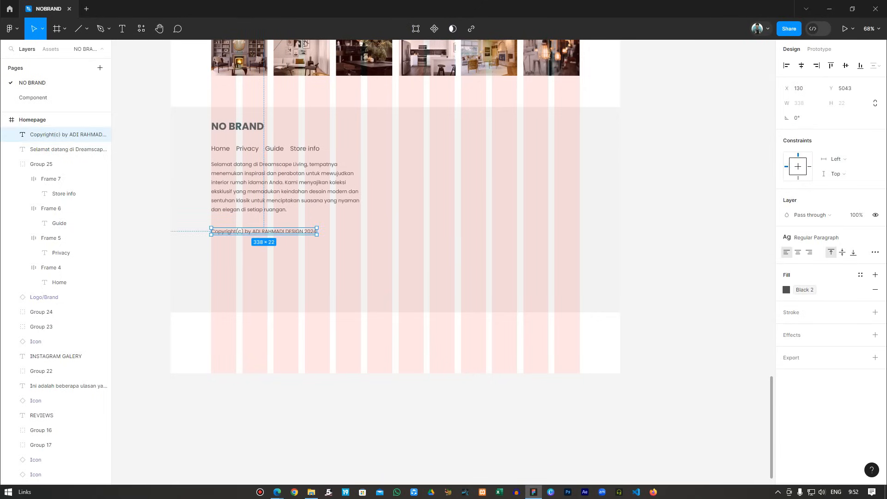
key("Escape")
left_click(278, 201)
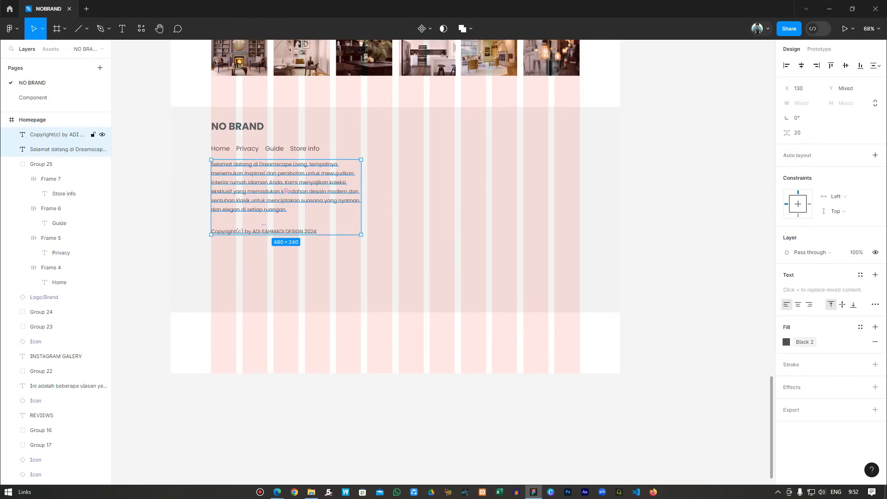
key("Escape")
Reapply the 20 px gap between the paragraph and the realigned copyright line.
left_click(65, 148)
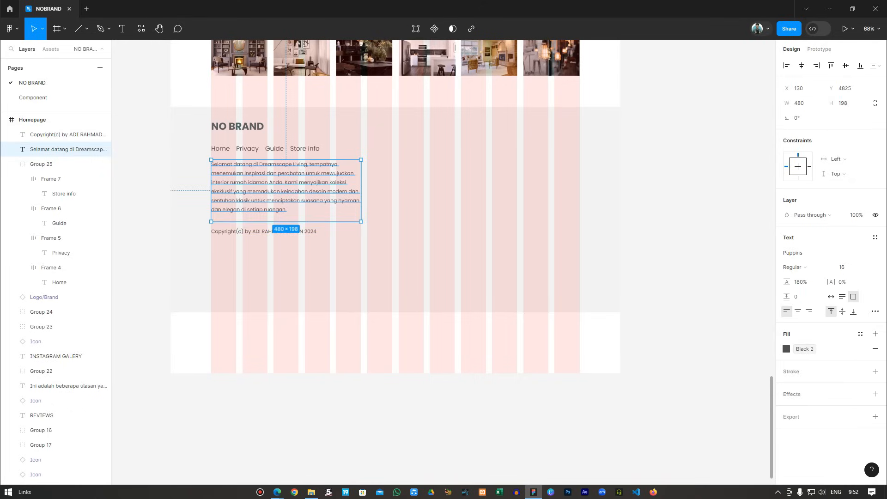
left_click(65, 135)
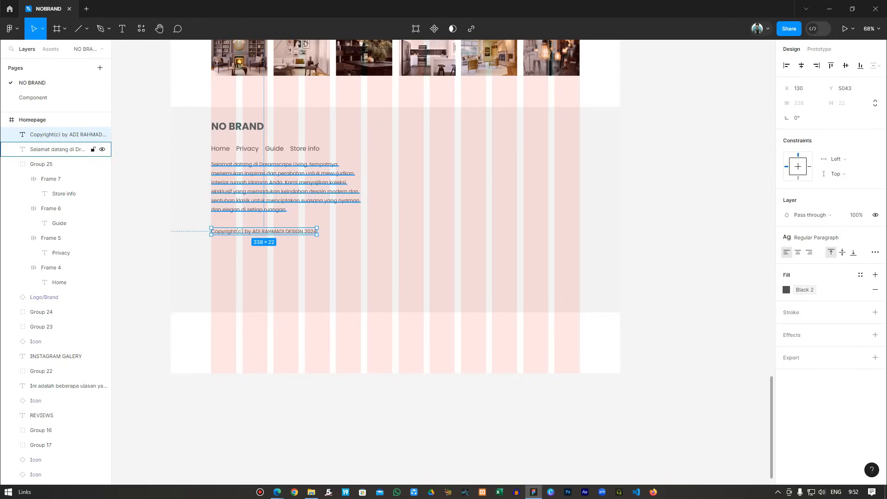
left_click(65, 148, "shift")
left_click(798, 133)
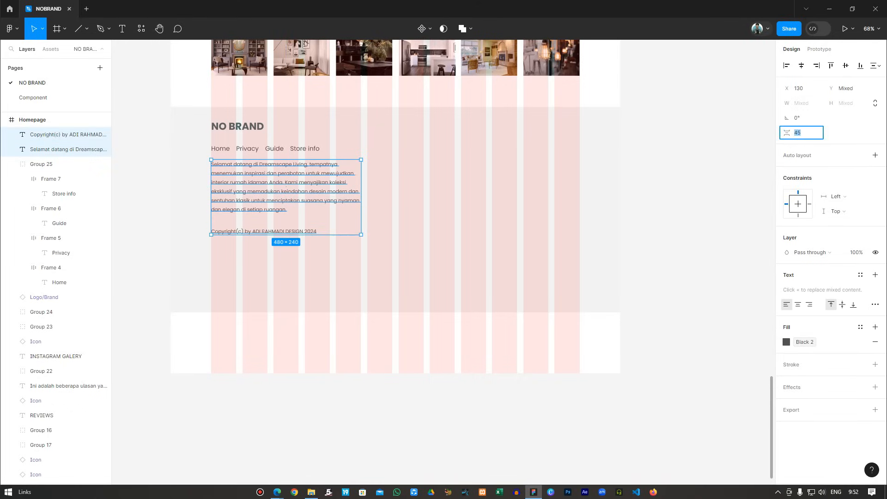
type("20")
key("Return")
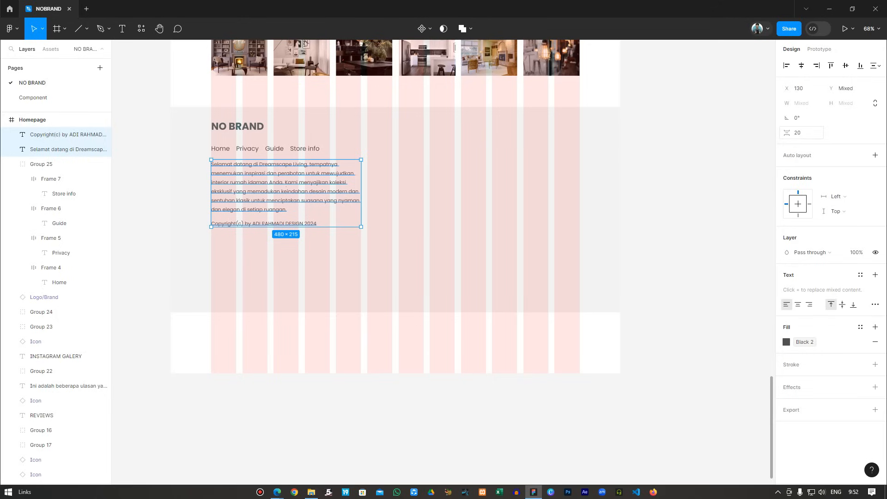
key("Escape")
scroll(395, 211, "up", 2)
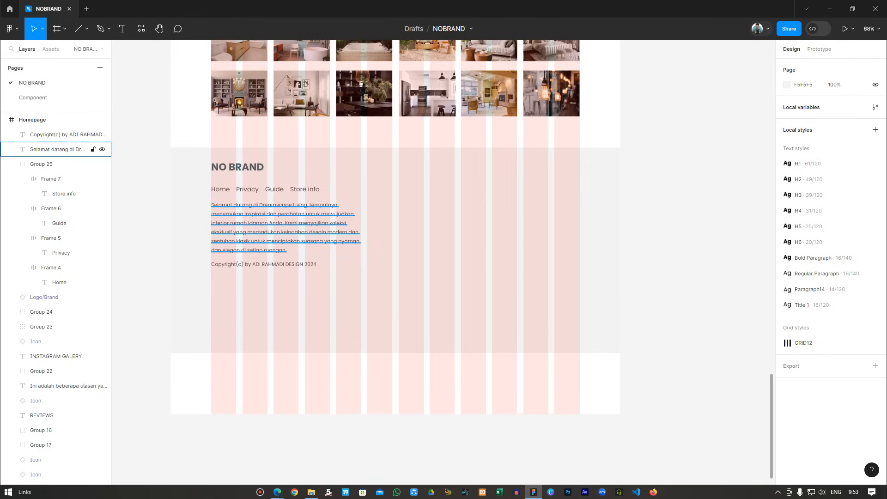
Widen the welcome paragraph to 580 px so it wraps onto five lines.
left_click(69, 149)
left_click_drag(376, 227, 393, 228)
key("Escape")
scroll(470, 255, "down", 1)
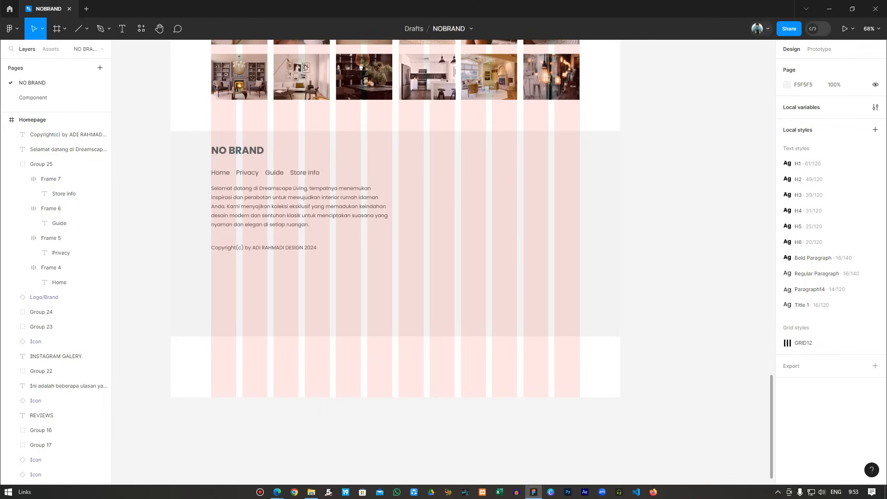
Set the spacing between the paragraph and copyright line to 10 px.
left_click(70, 134)
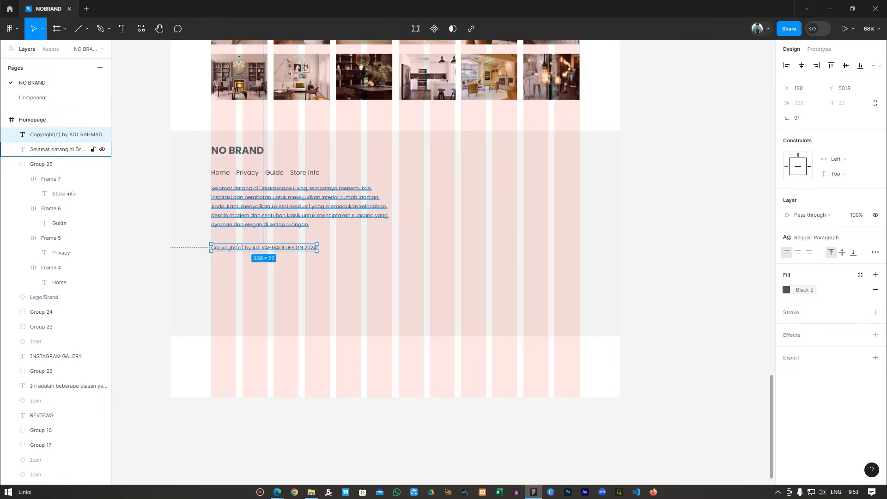
left_click(69, 149, "shift")
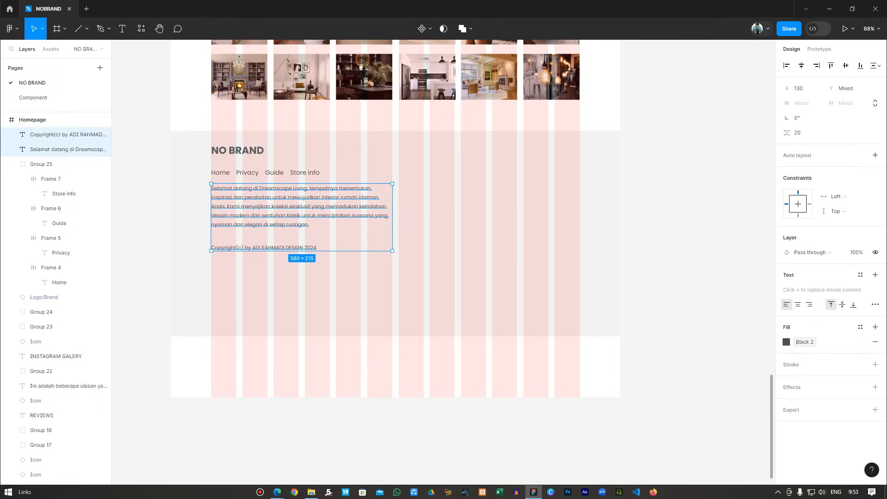
left_click(802, 133)
type("10")
key("Return")
key("Escape")
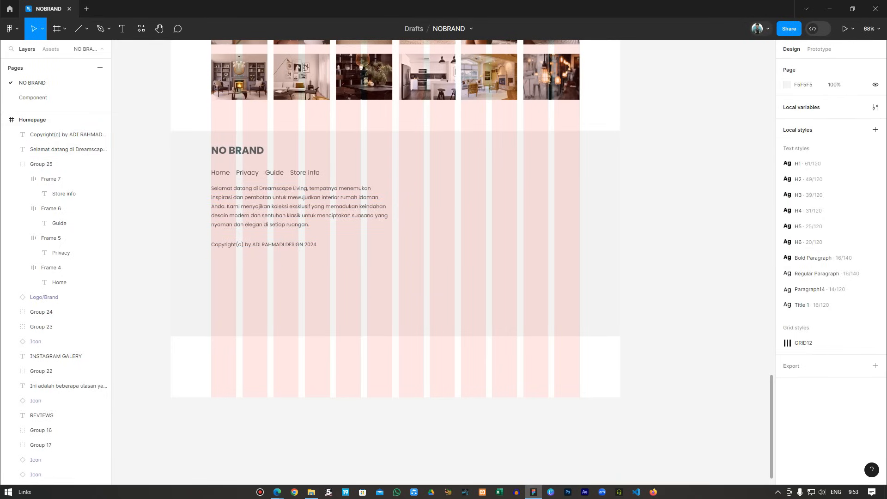
Shrink the paragraph box to fit its text and reset the gap to 20 px.
left_click(70, 149)
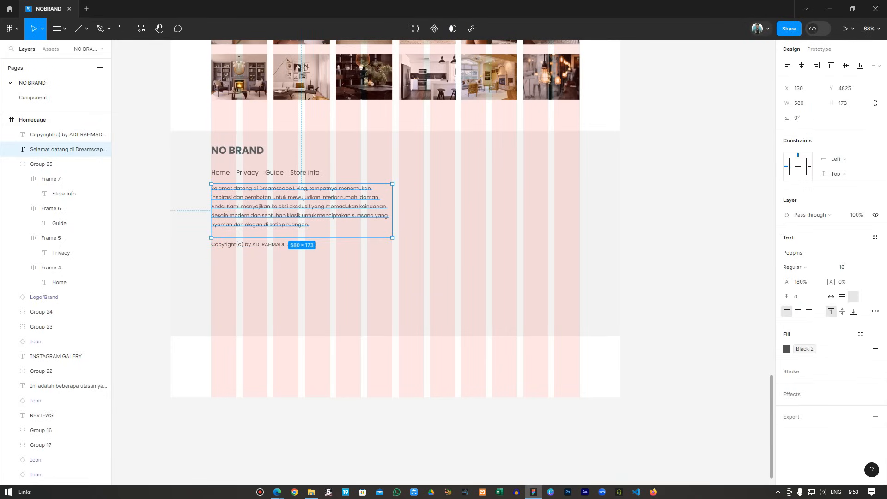
left_click_drag(392, 237, 392, 228)
left_click(70, 134)
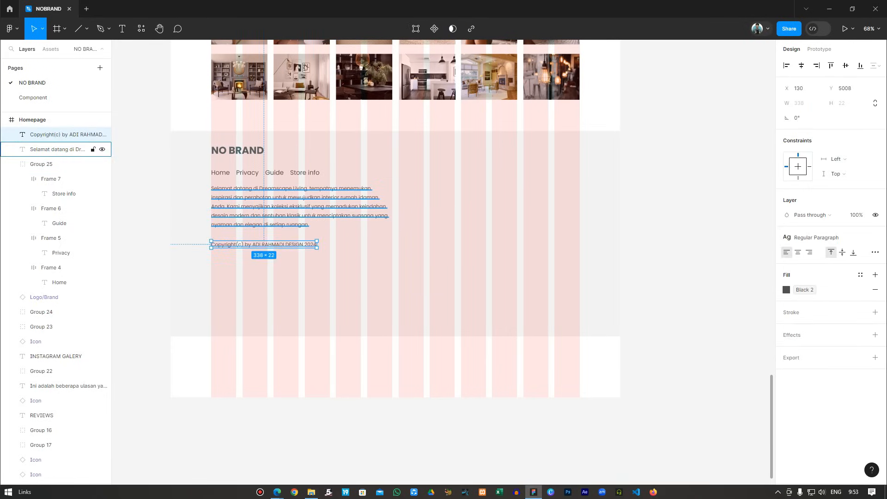
left_click(70, 149, "shift")
left_click(801, 132)
type("20")
key("Return")
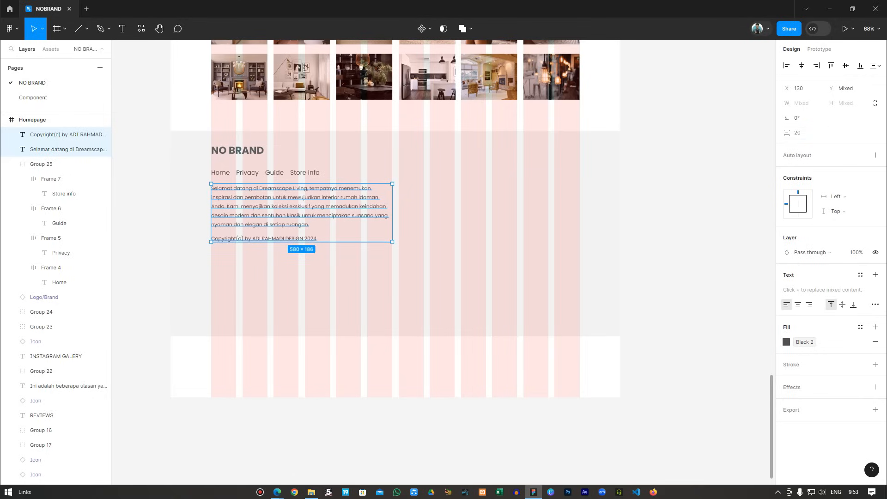
key("Escape")
scroll(395, 227, "up", 1)
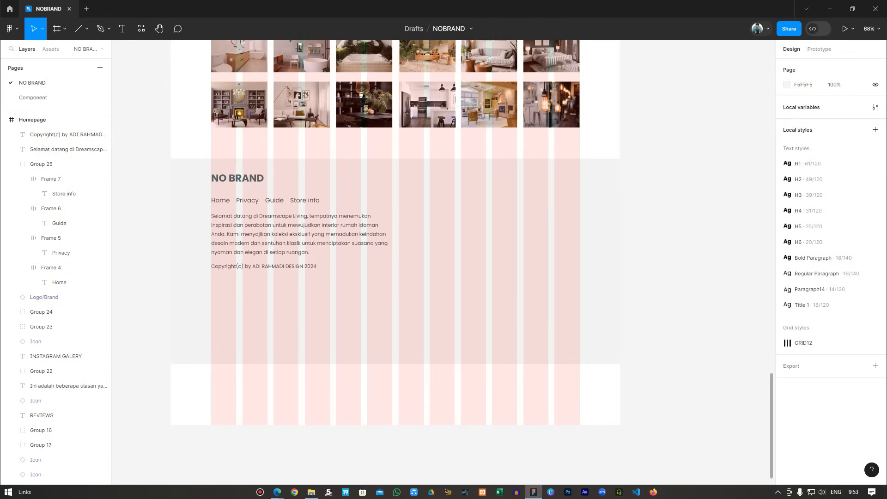
left_click(237, 178)
key("alt+h")
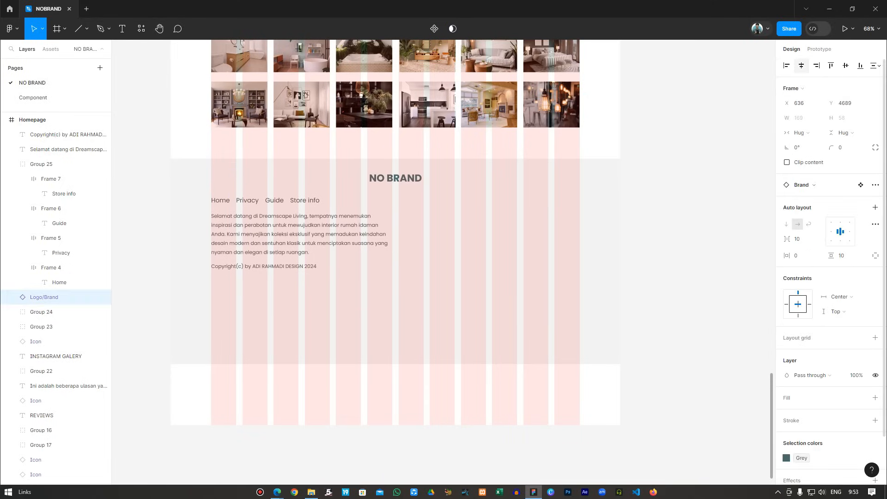
scroll(395, 231, "down", 1)
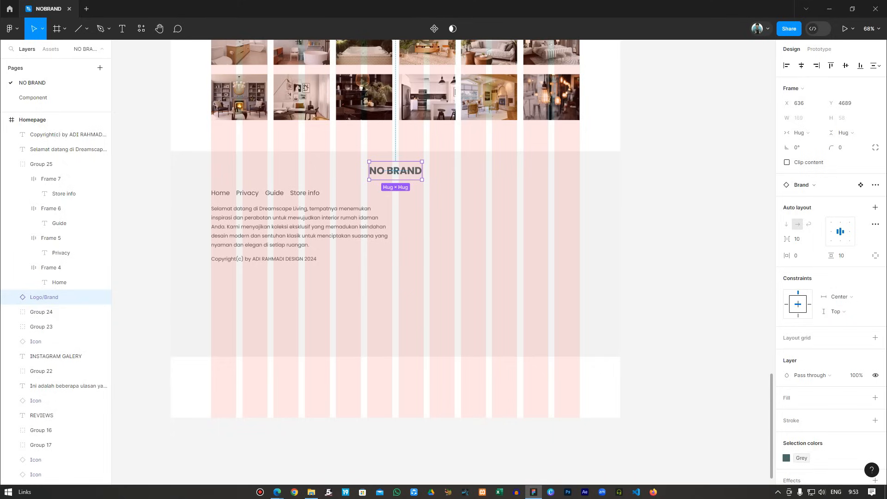
key("ctrl+z")
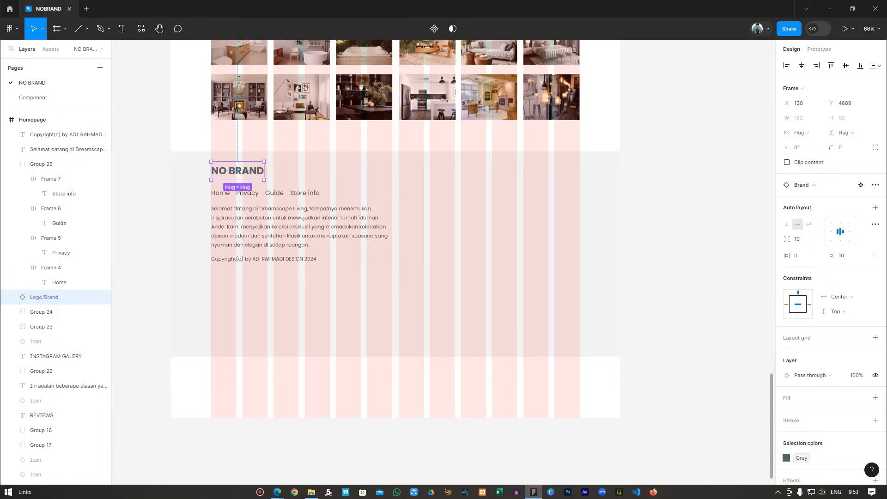
key("Escape")
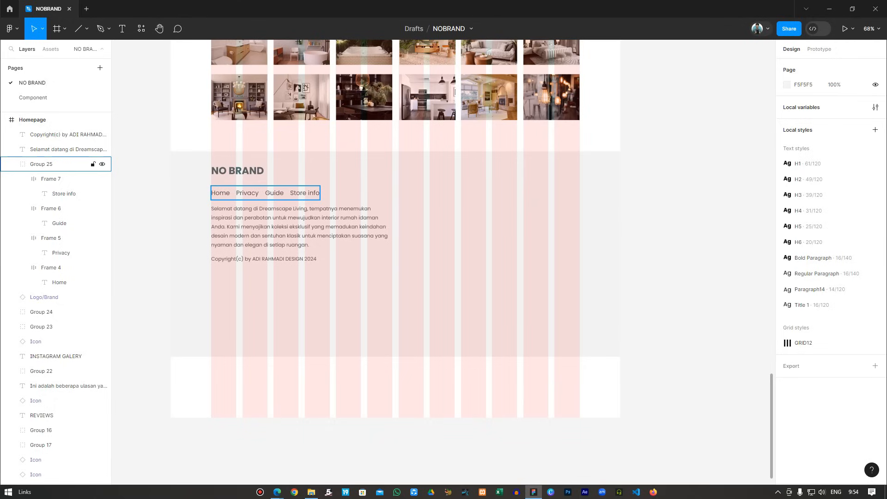
Duplicate the Store info link to the right of the nav and relabel the copy CS CENTER.
double_click(305, 193)
left_click_drag(304, 193, 444, 193)
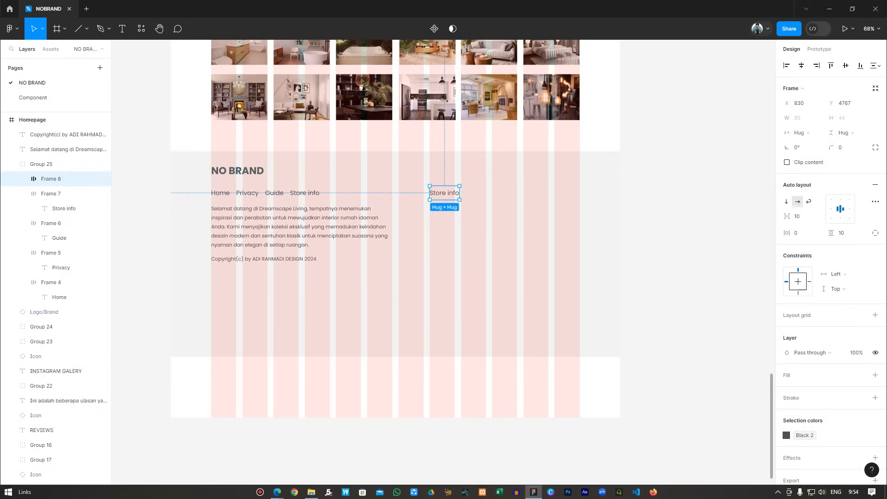
double_click(445, 193)
key("Return")
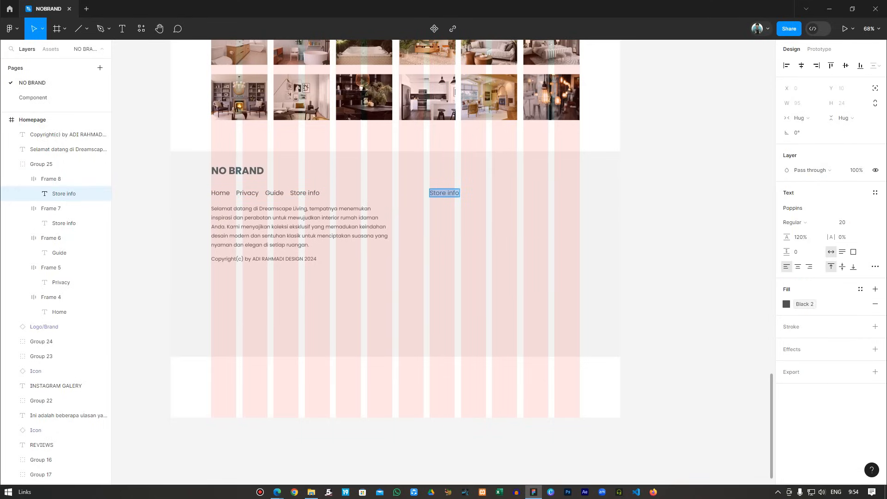
type("CS CENTER")
key("Escape")
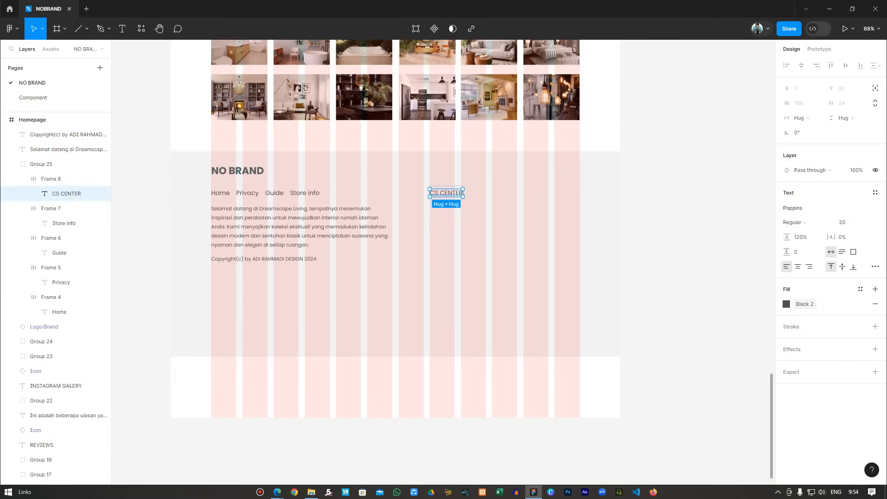
key("Escape")
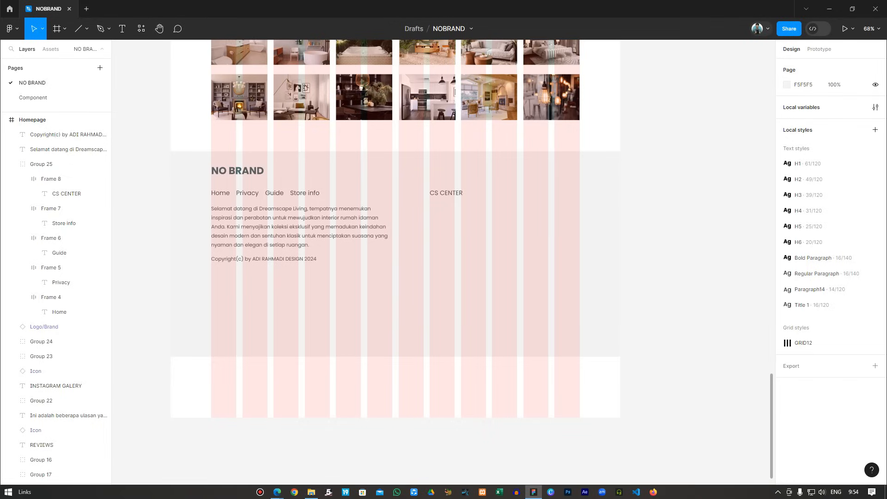
Add an H6 text line below CS CENTER with the hyphenated customer-service phone number.
scroll(69, 147, "down", 2)
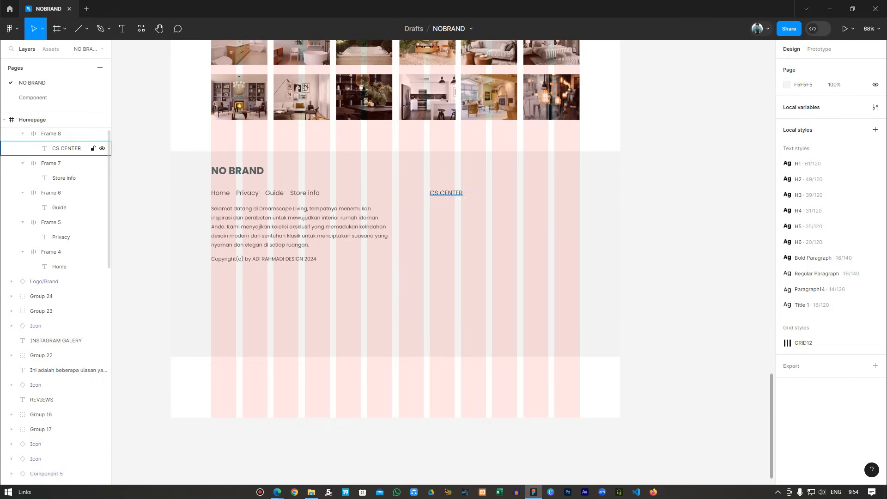
scroll(70, 148, "down", 2)
scroll(397, 259, "up", 1)
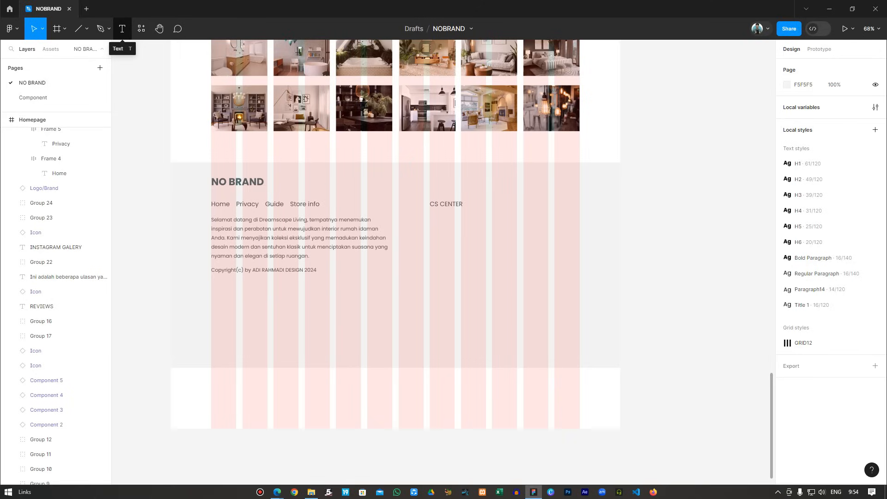
left_click(122, 28)
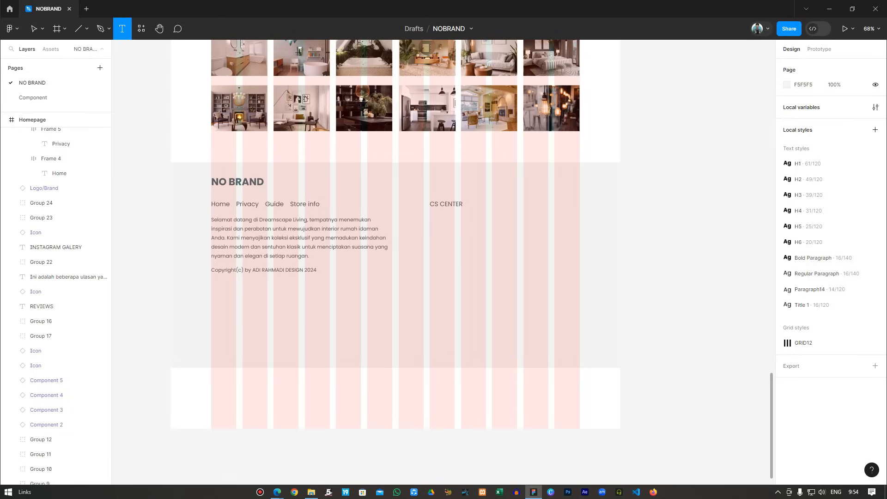
left_click(433, 221)
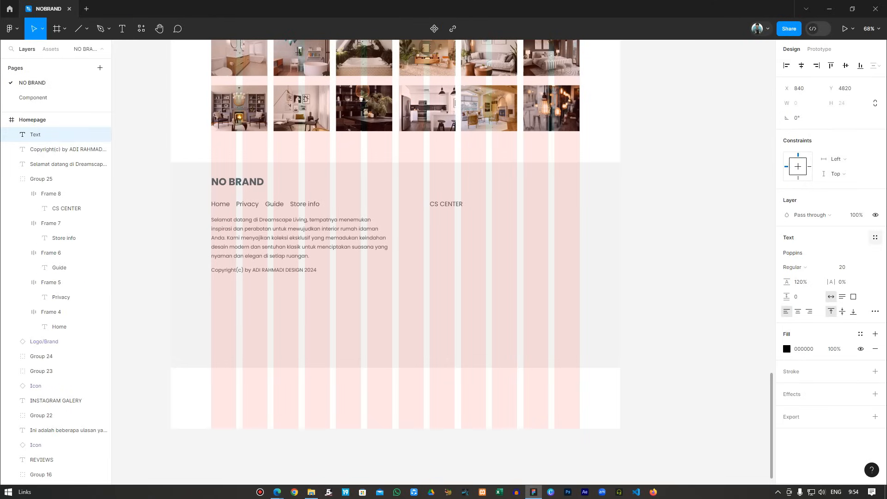
left_click(876, 237)
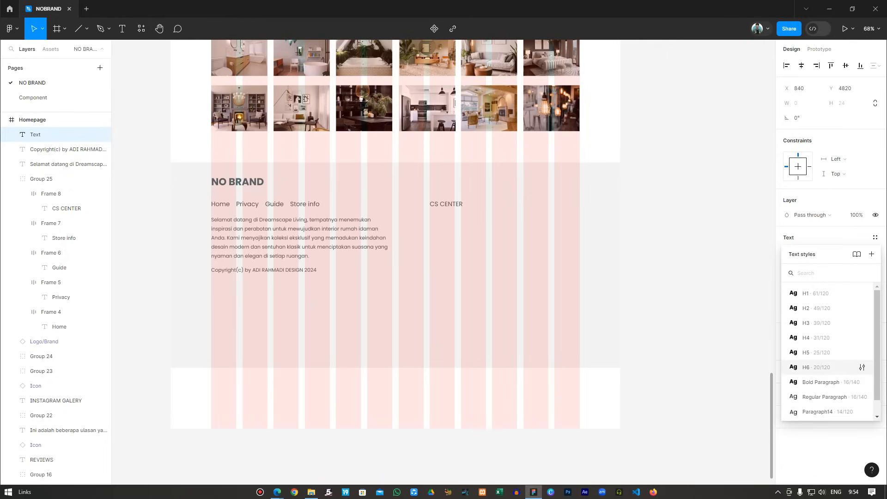
left_click(811, 367)
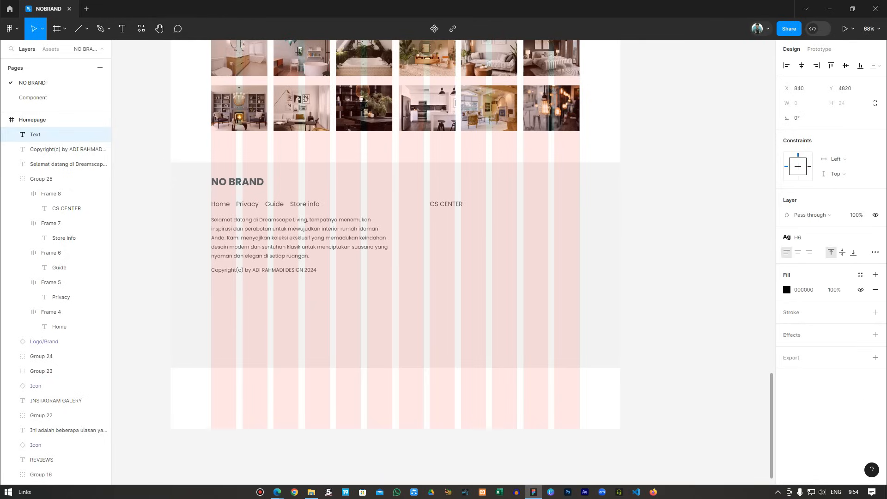
type(")")
key("BackSpace")
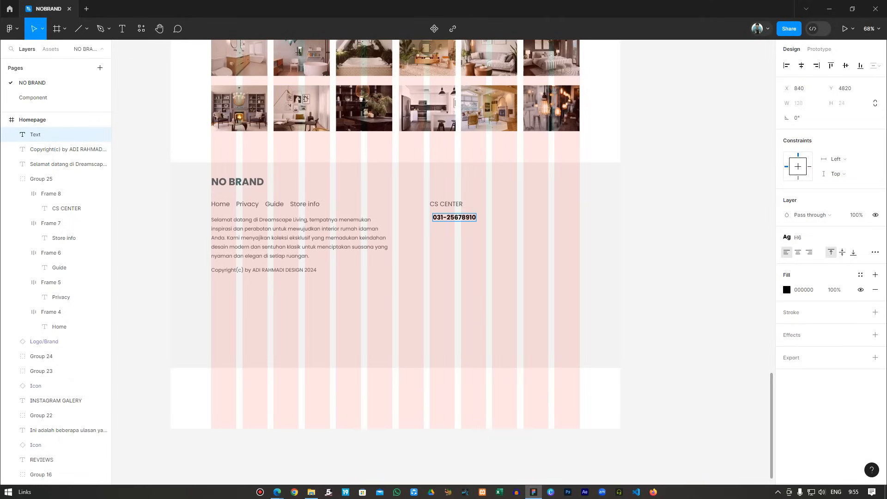
left_click(461, 217)
type("-")
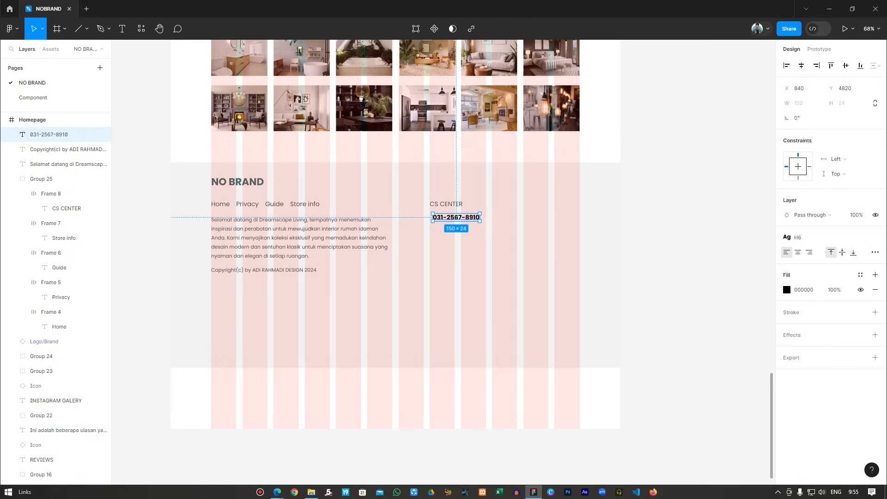
Ungroup the footer nav row group.
key("Escape")
left_click(55, 134)
left_click(42, 179)
left_click(50, 193)
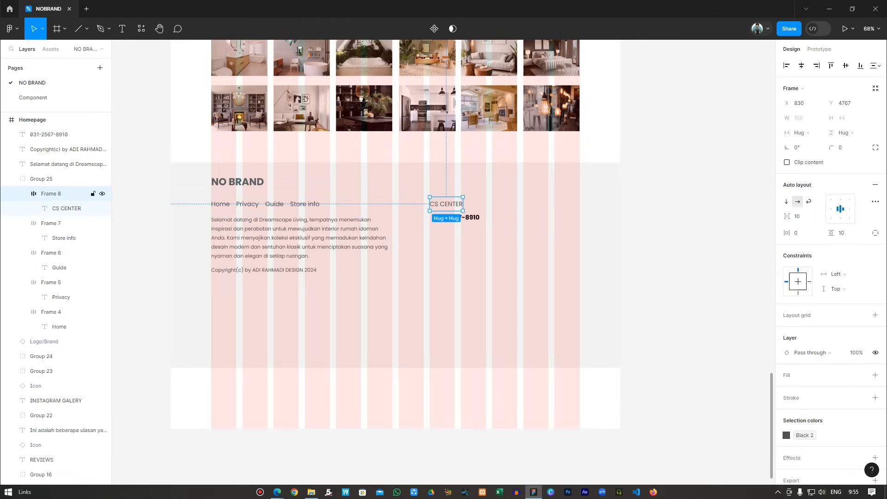
left_click(49, 134, "shift")
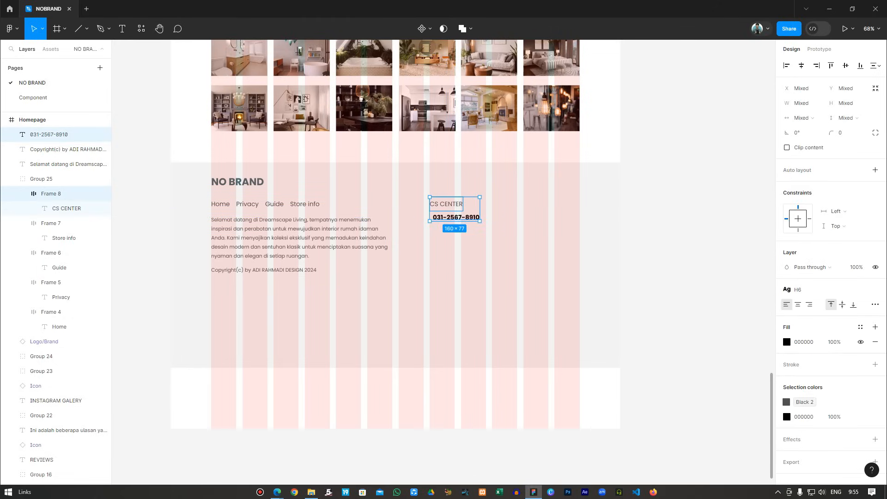
left_click(41, 178)
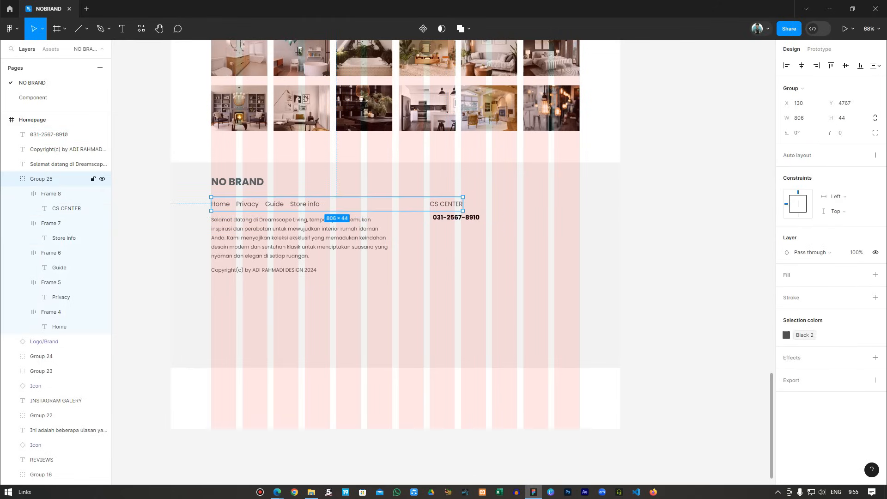
right_click(439, 190)
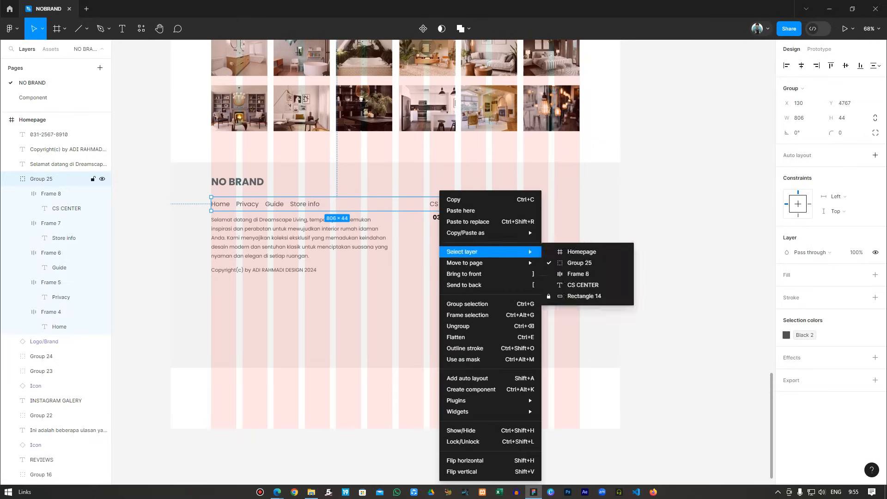
left_click(485, 326)
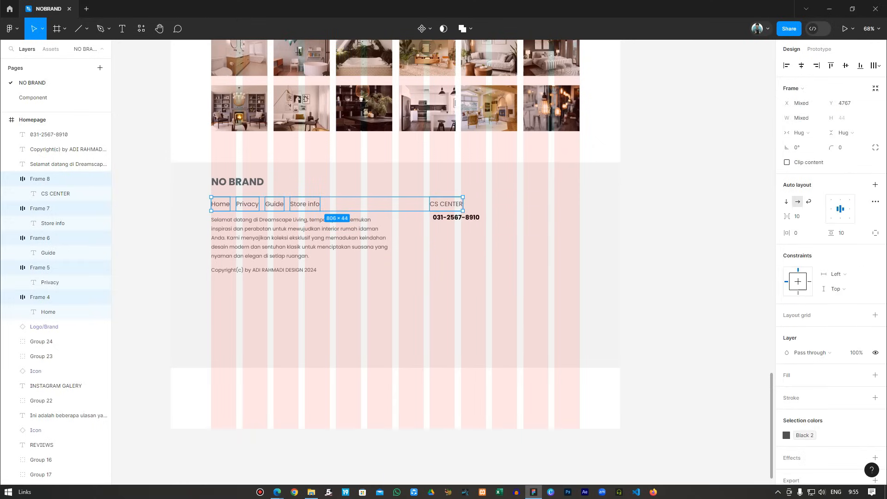
Set 20 px vertical spacing between the CS CENTER frame and the phone number.
left_click(39, 179)
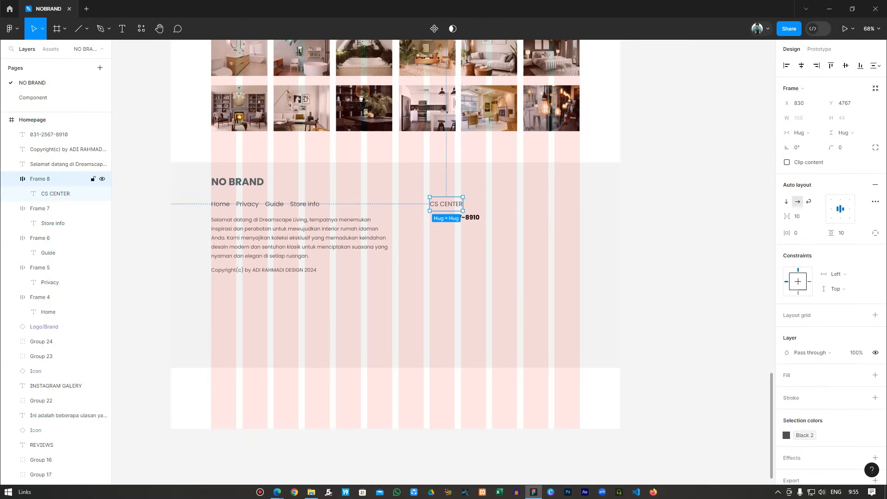
left_click(49, 134, "shift")
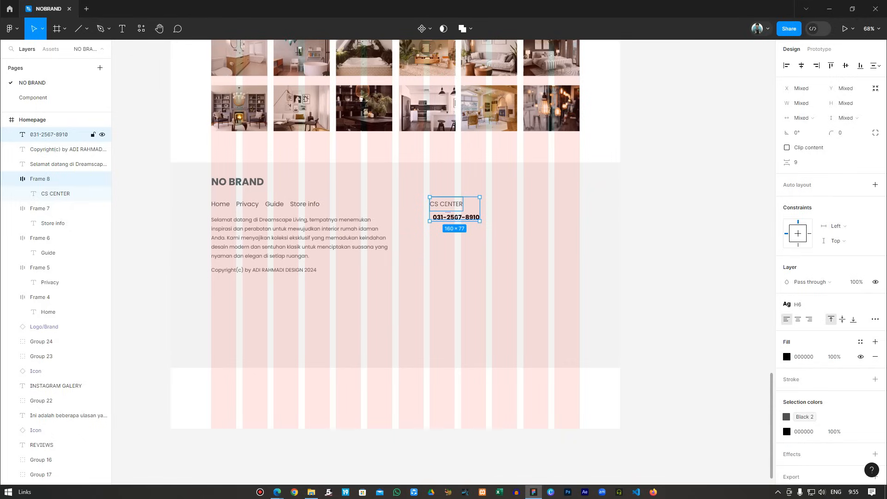
left_click(804, 163)
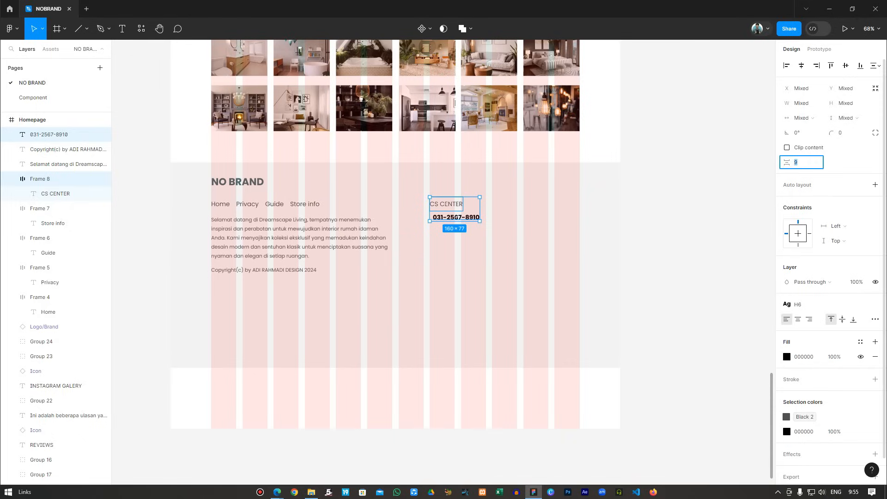
type("20")
key("Return")
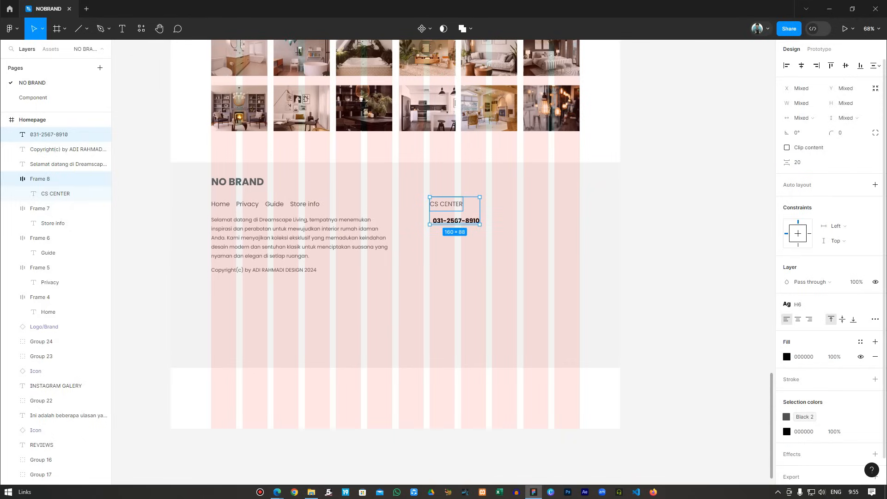
Tighten the CS CENTER-to-phone spacing to 10 px and left-align both.
key("Escape")
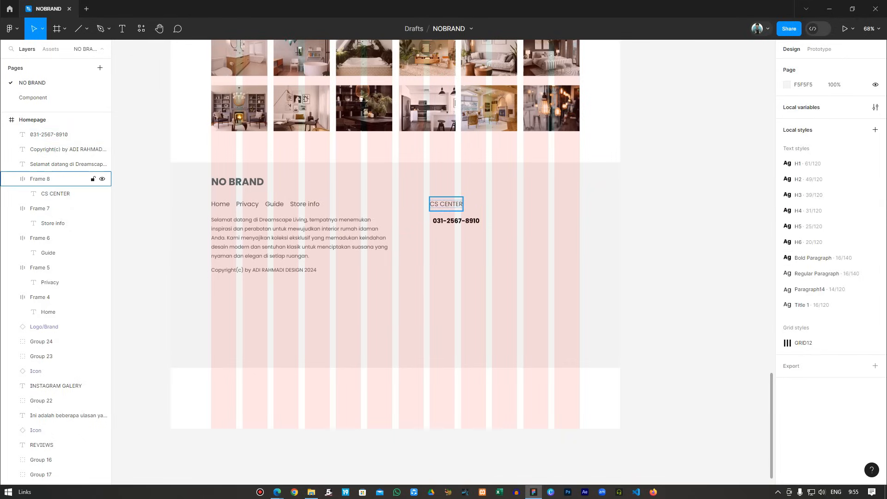
left_click(48, 134)
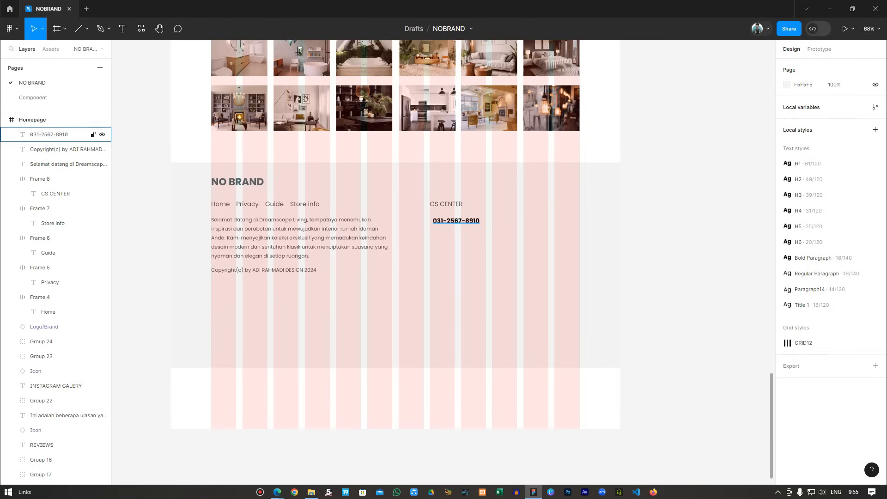
left_click(40, 179, "shift")
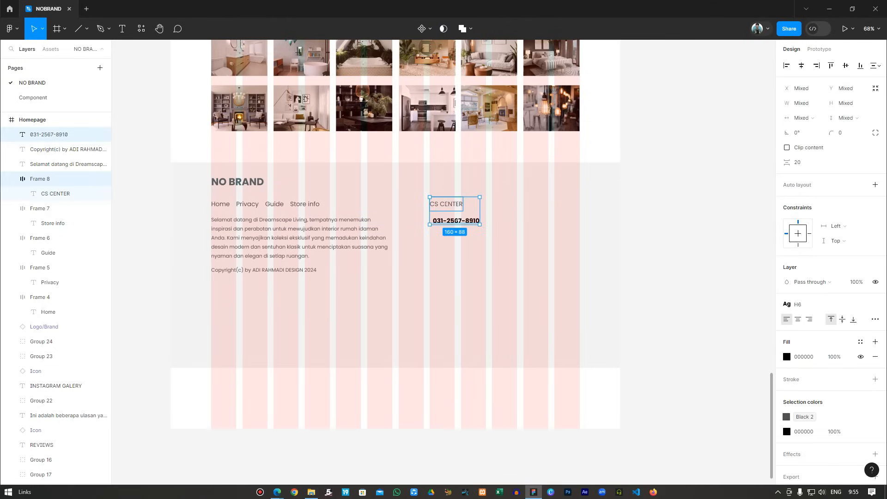
left_click(800, 162)
type("10")
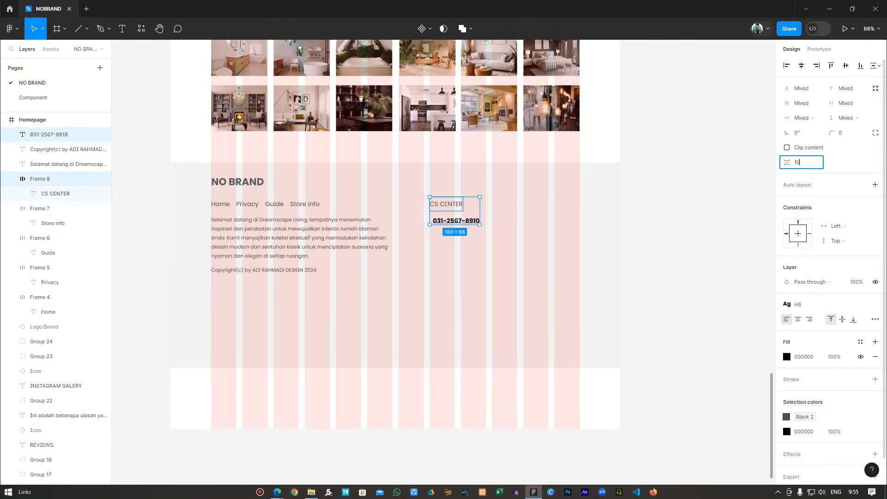
key("Return")
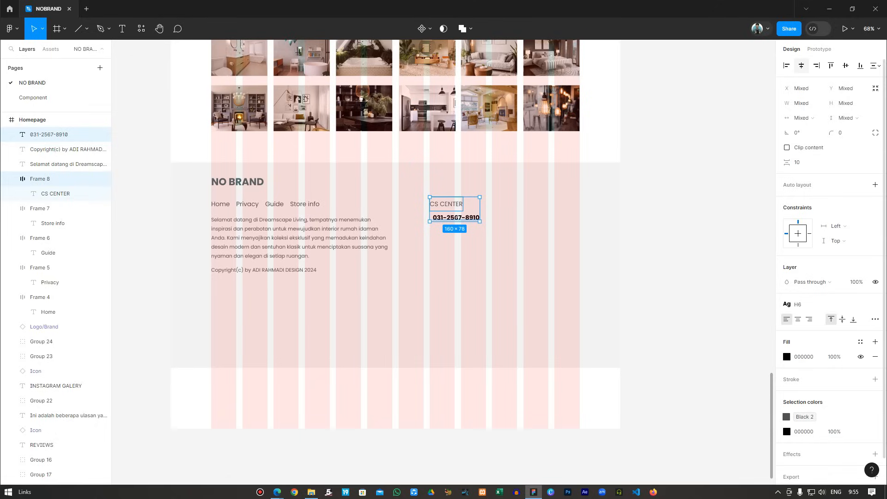
left_click(787, 65)
key("Escape")
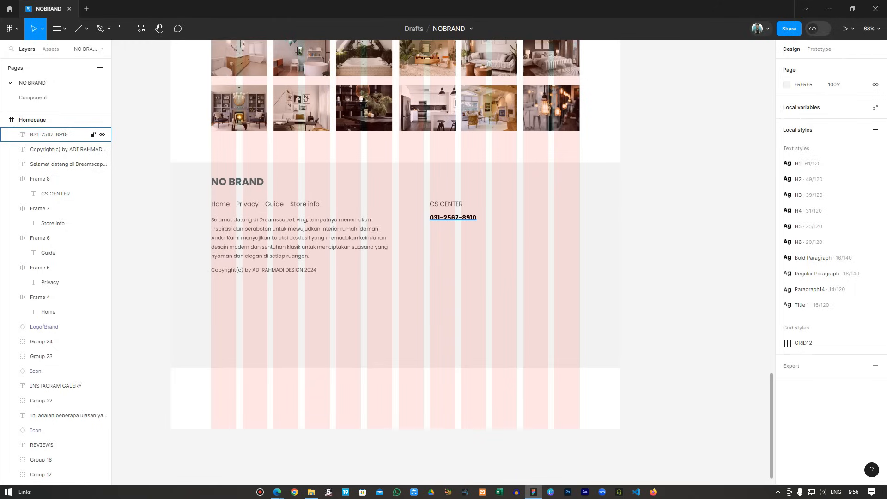
Restyle the phone number under CS CENTER with the H5 text style.
left_click(60, 135)
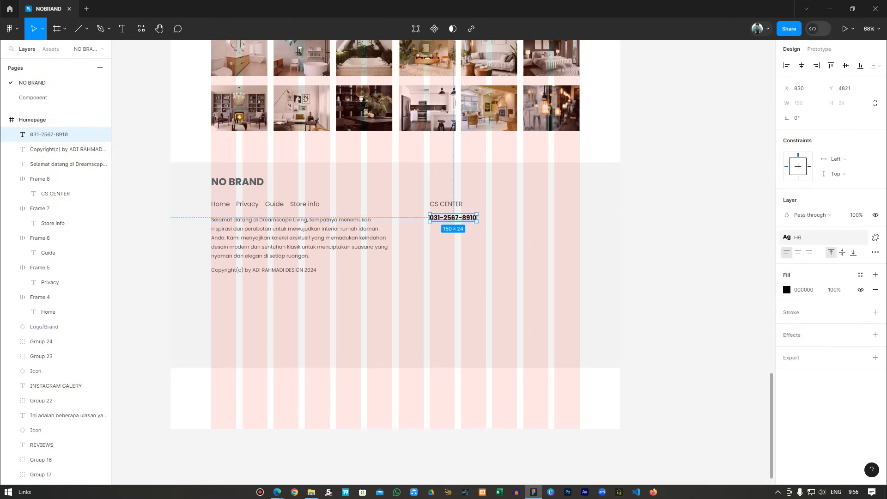
left_click(813, 237)
left_click(813, 335)
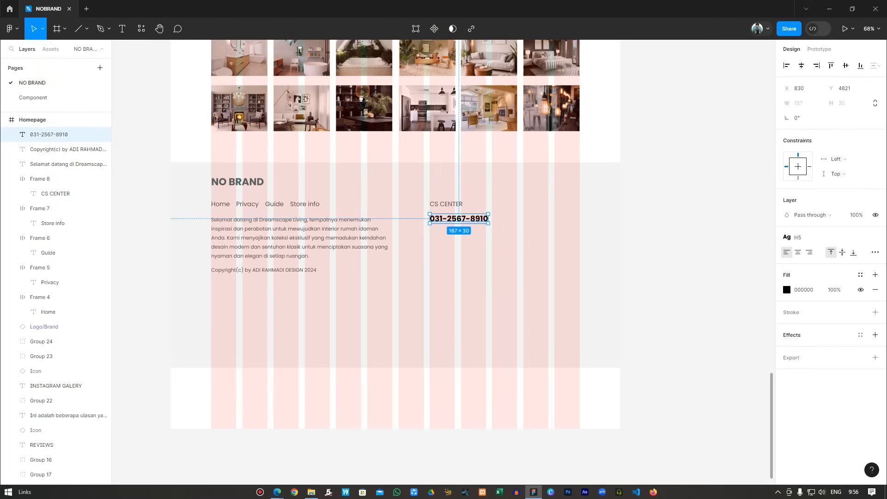
key("Escape")
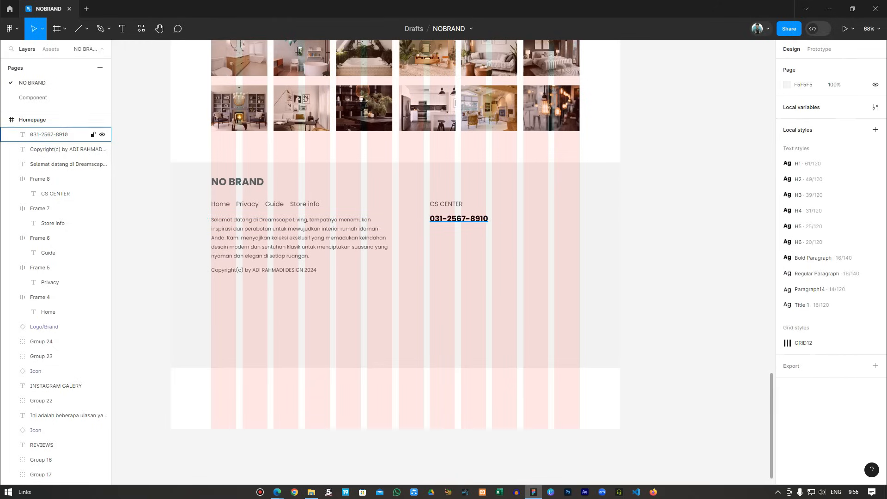
left_click(40, 179)
left_click(48, 134, "shift")
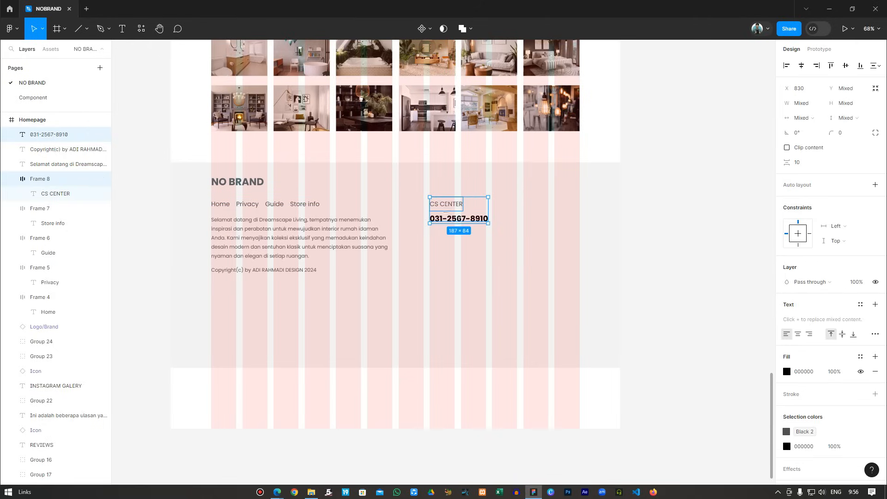
key("Escape")
scroll(395, 234, "down", 1)
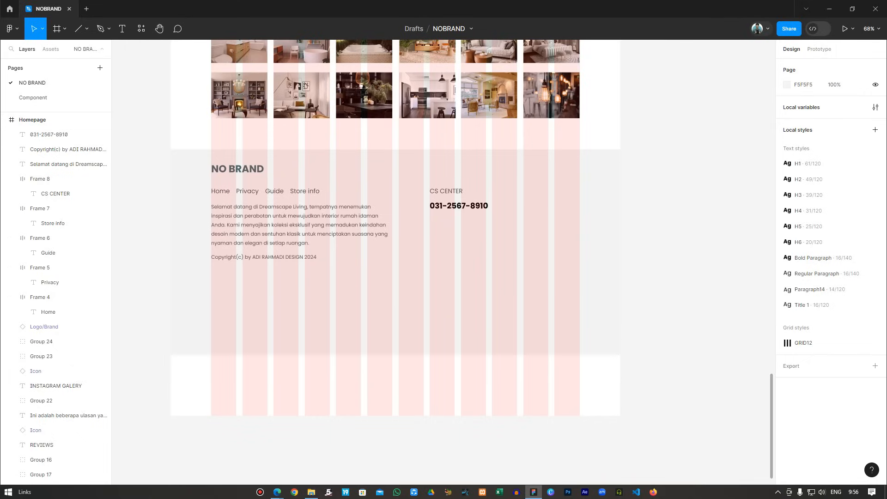
key("t")
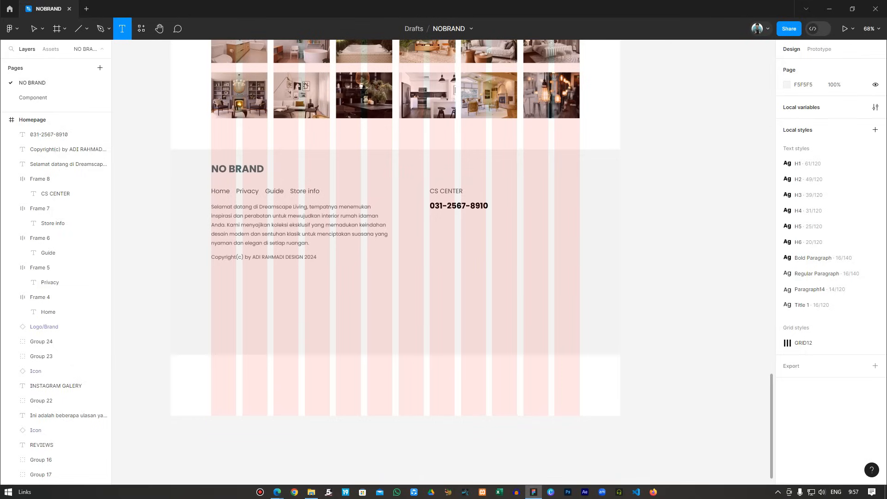
Add Regular Paragraph text: 'Buka setiap hari kecuali hari minggu' / 'mulai jam 08:00 pagi sampai jam 04:00 sore'.
left_click(433, 220)
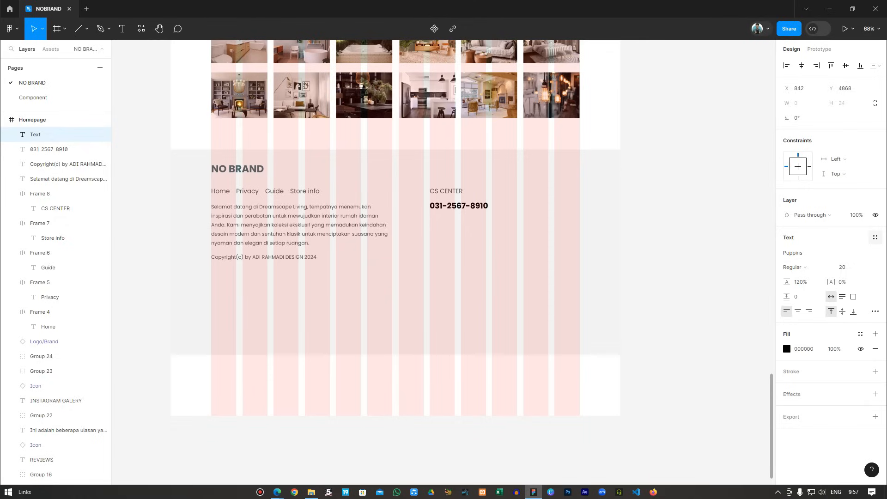
left_click(874, 238)
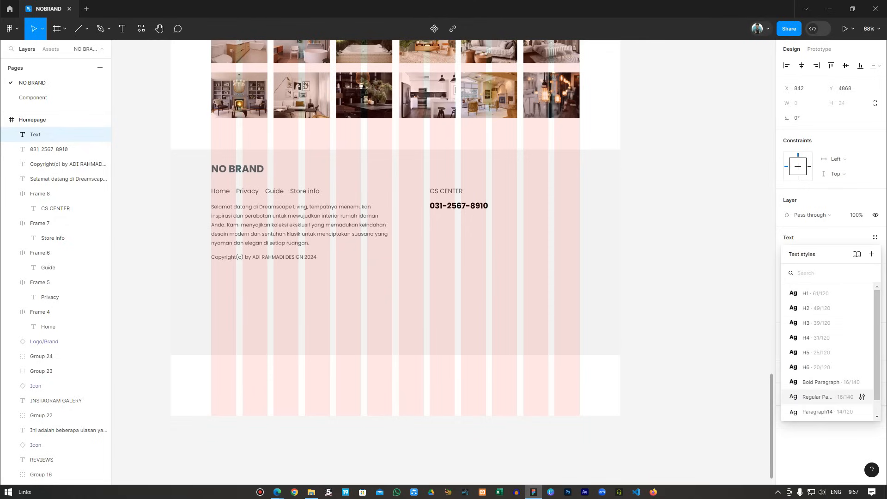
left_click(818, 397)
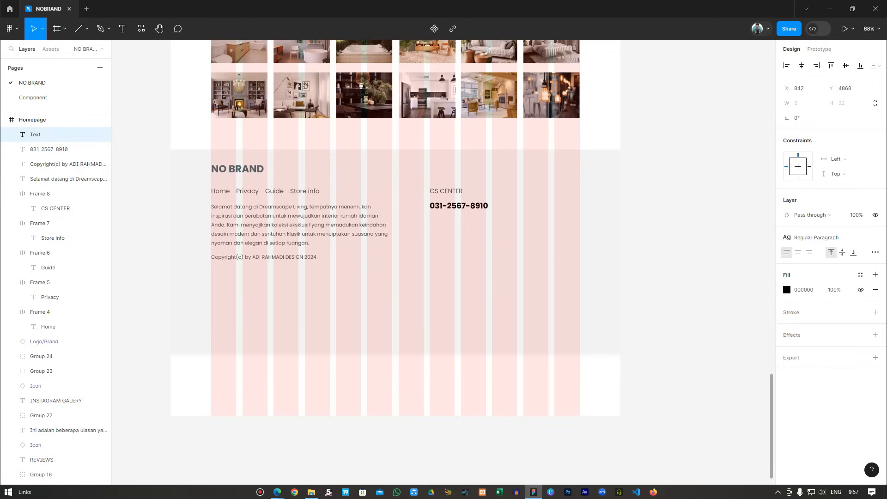
type("By")
key("BackSpace")
type("uka setiap hari kecuali ha")
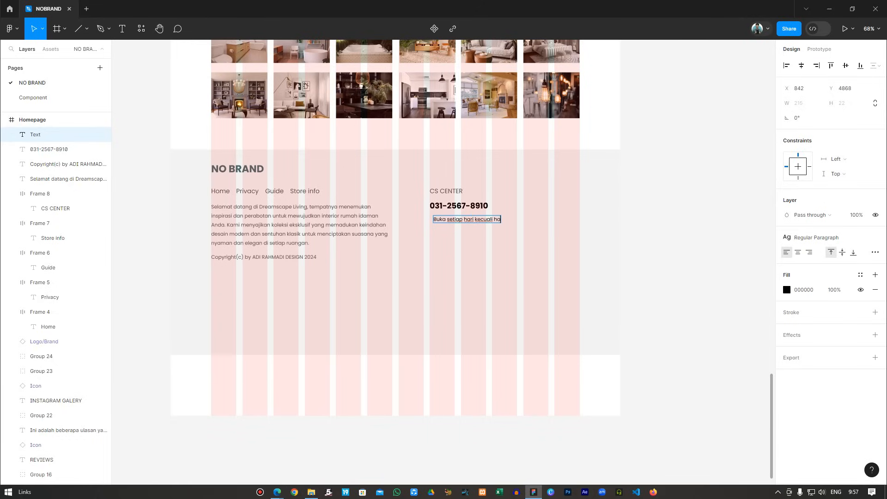
type("ri minggu")
key("Return")
type("mulai")
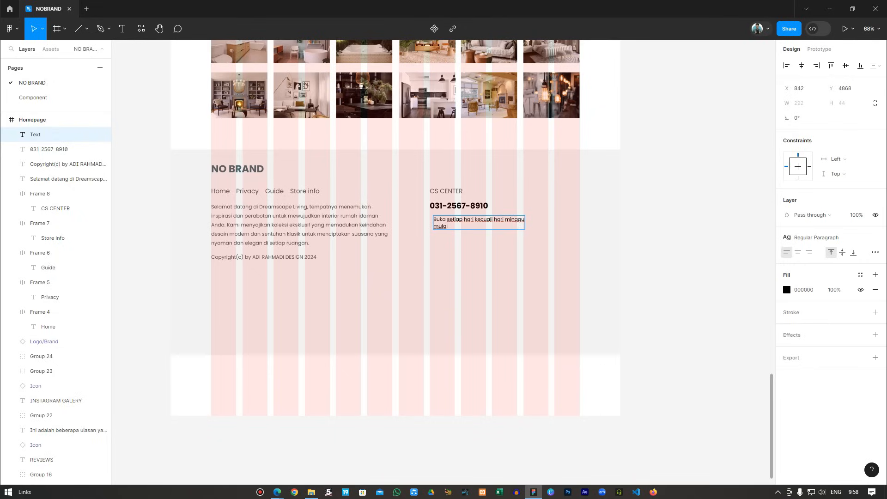
type(" jam 08")
type(":00 pagi sampai jam")
type("04:00")
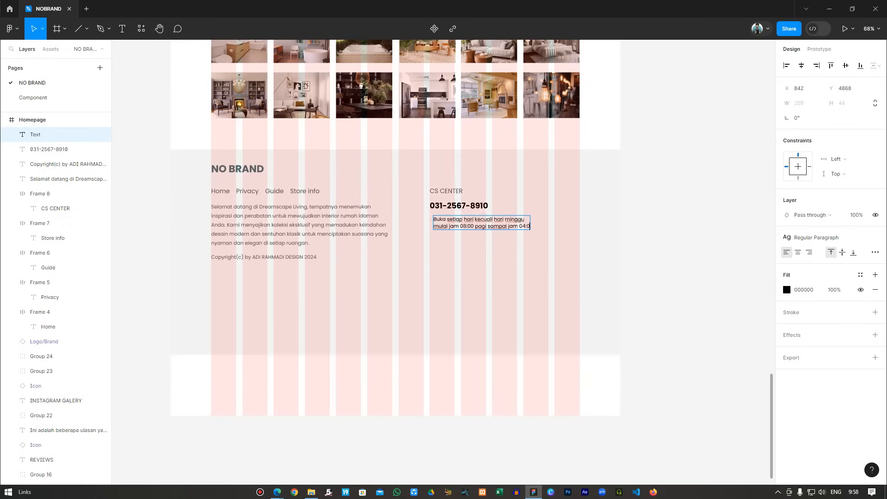
type(" sore")
Space the opening-hours text 20 px below the phone number and left-align both.
key("Escape")
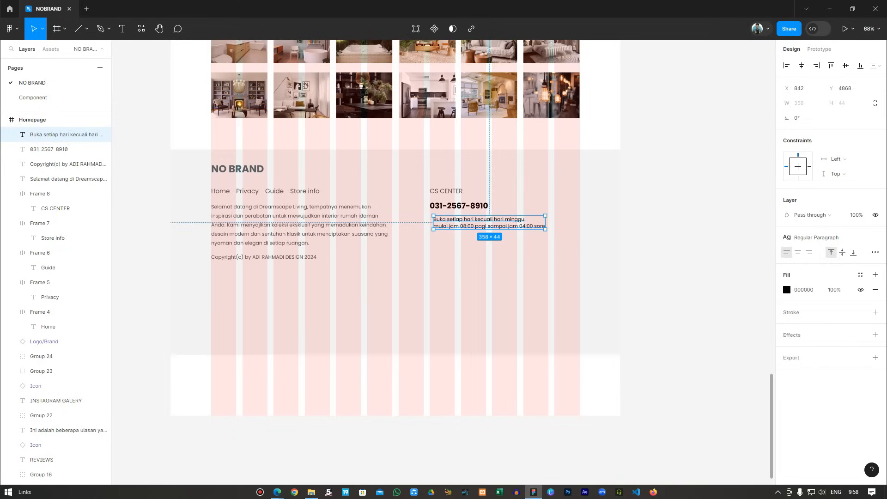
left_click(94, 149, "shift")
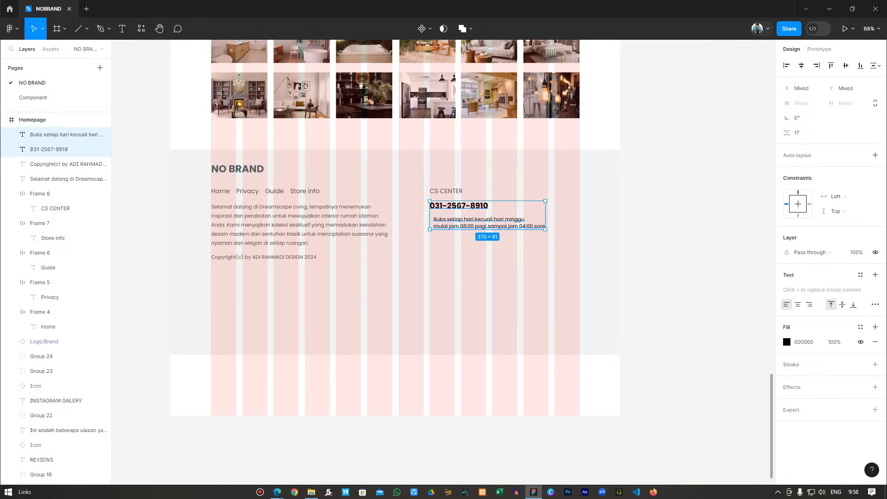
left_click(797, 132)
type("10")
key("Return")
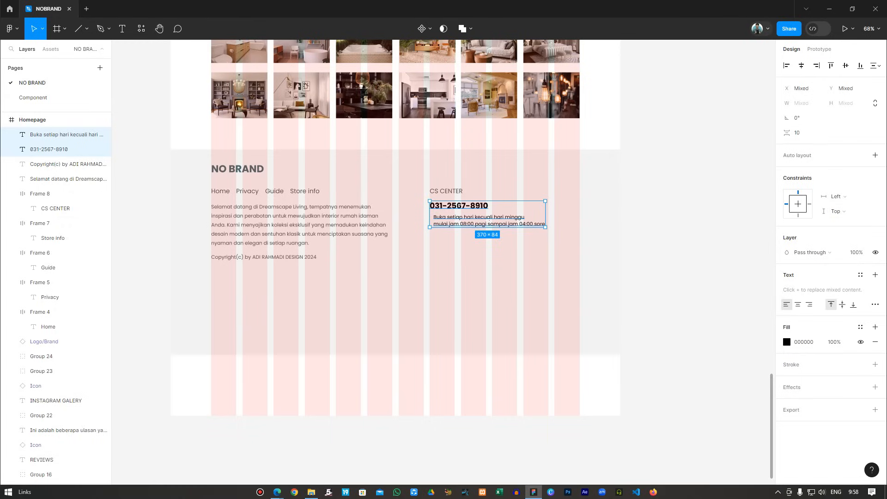
left_click(797, 132)
type("20")
key("Return")
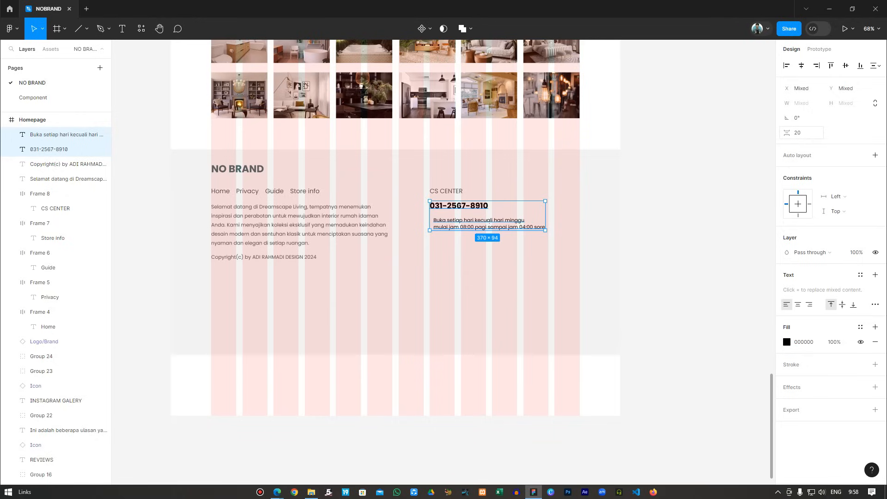
left_click(786, 65)
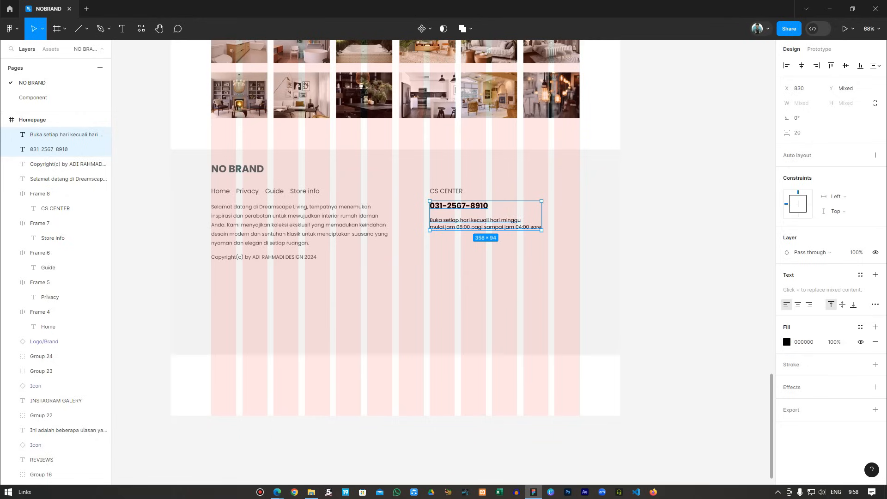
key("Escape")
scroll(395, 231, "up", 1)
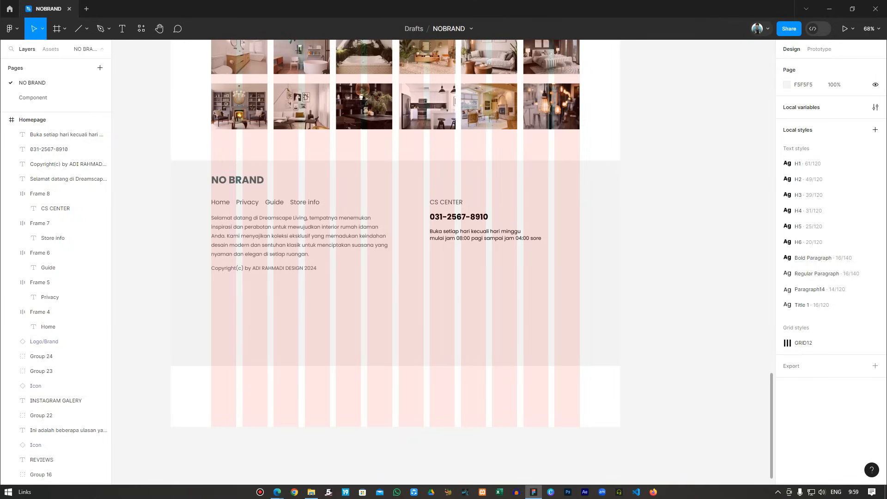
Retype the CS CENTER heading as 'Cs Center'.
left_click(55, 208)
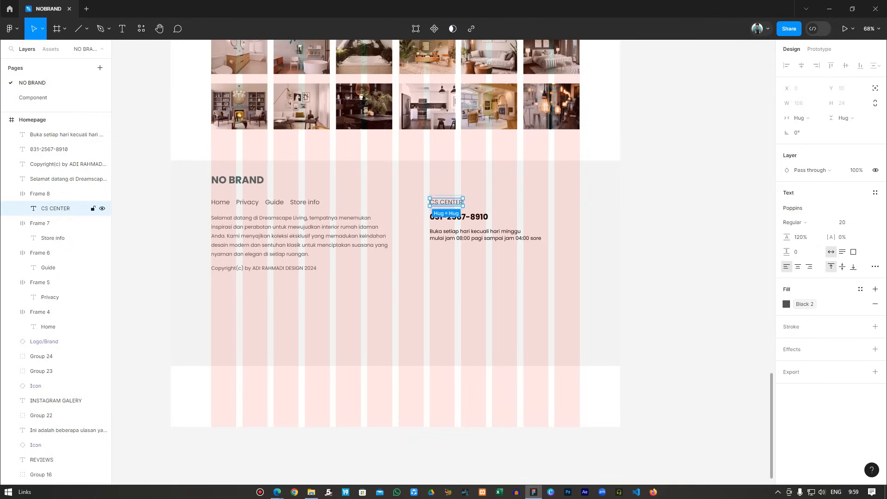
key("Return")
type("Cs")
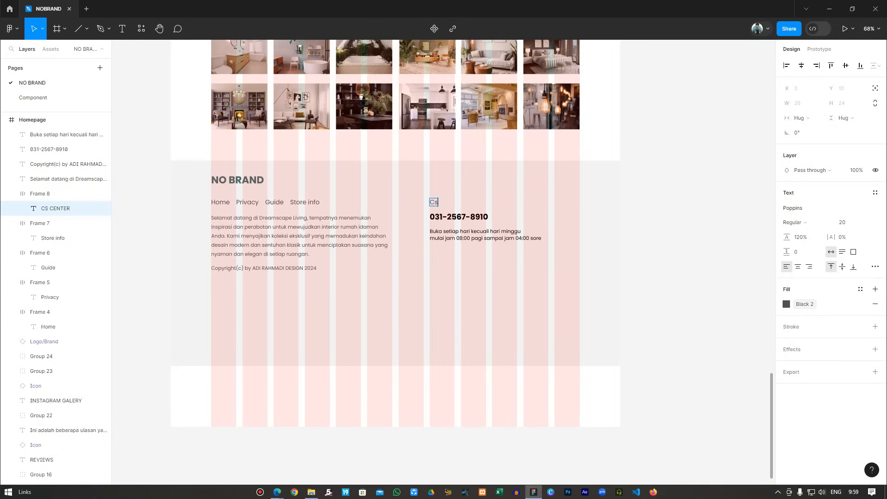
type(" Center")
key("Escape")
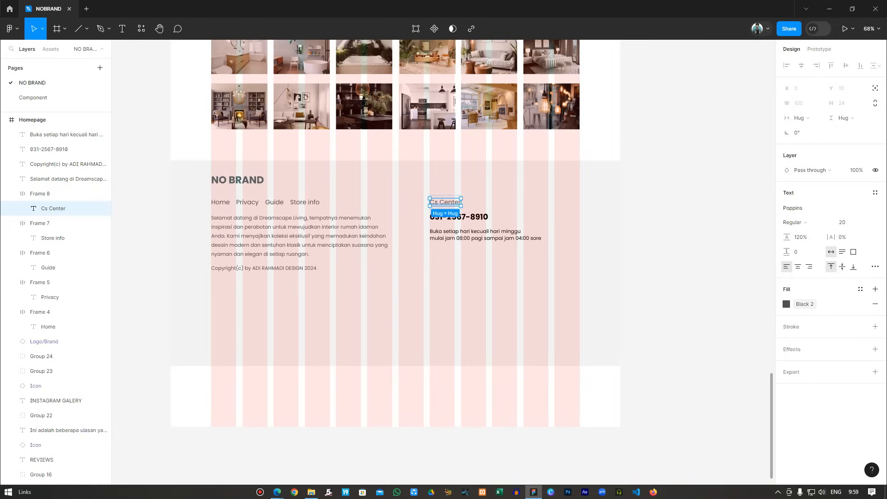
key("Escape")
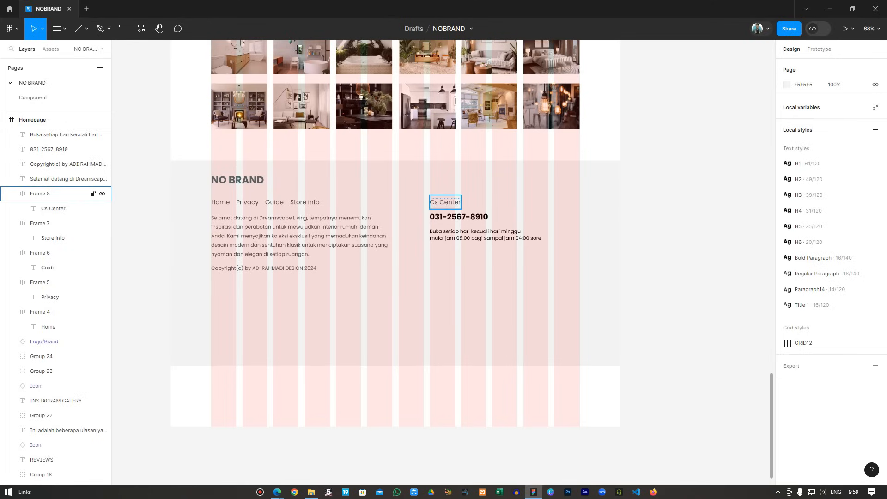
Duplicate the Cs Center heading frame below the hours and retype it 'Bank Info'.
left_click(40, 193)
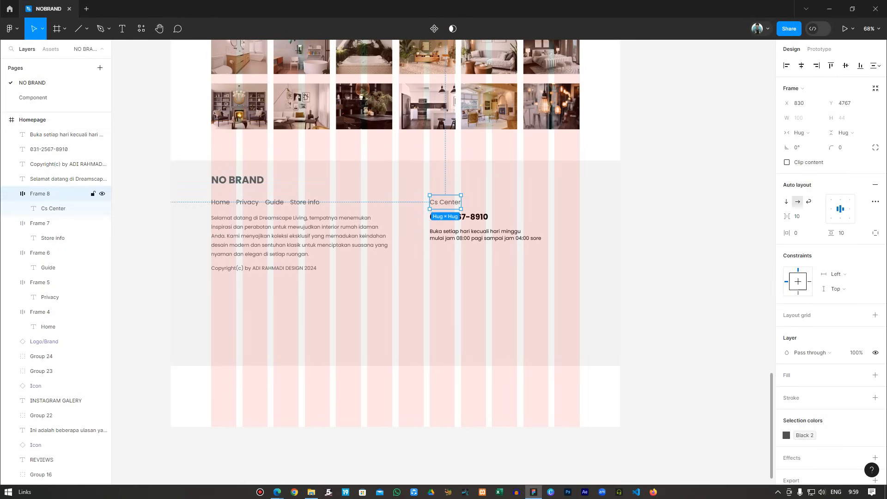
key("ctrl+d")
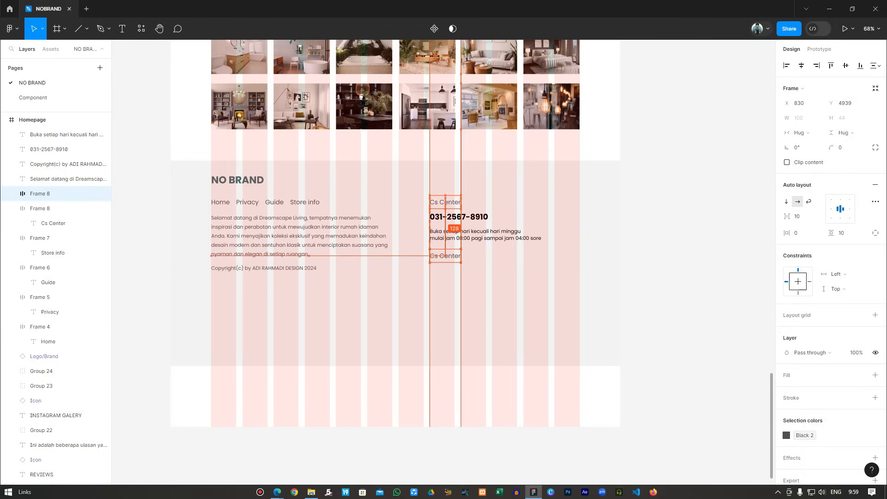
key("Return")
key("Return")
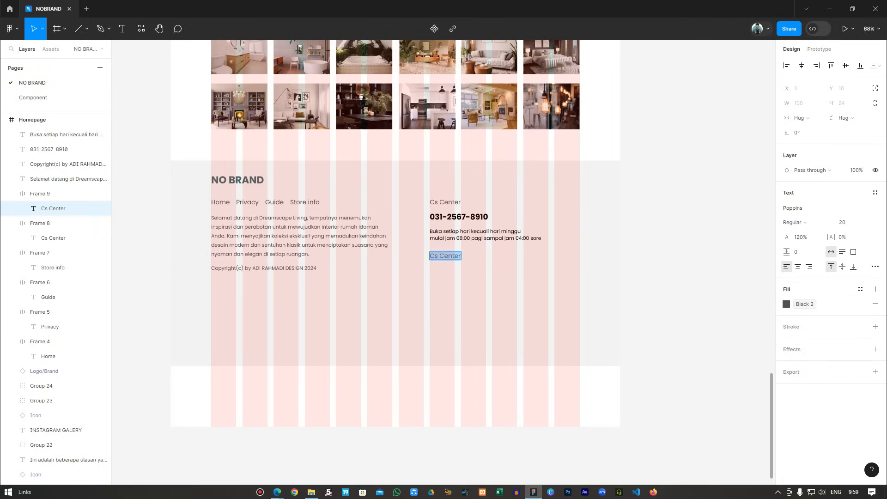
type("Bank Info")
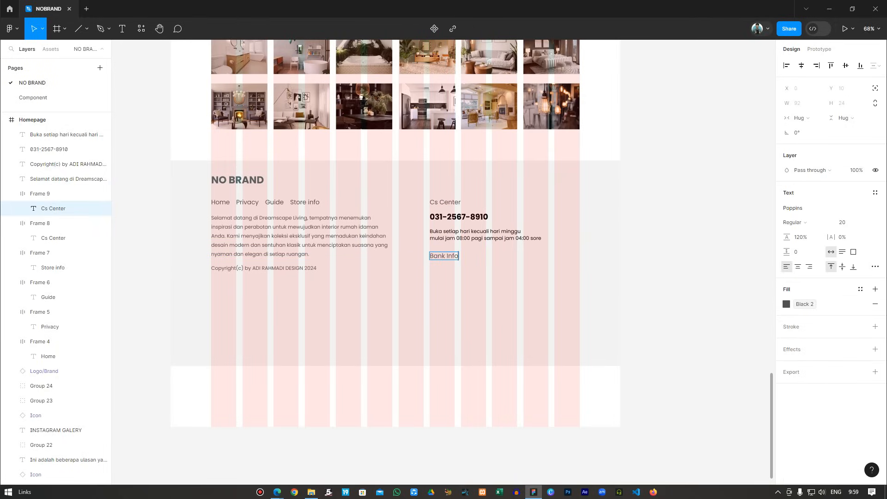